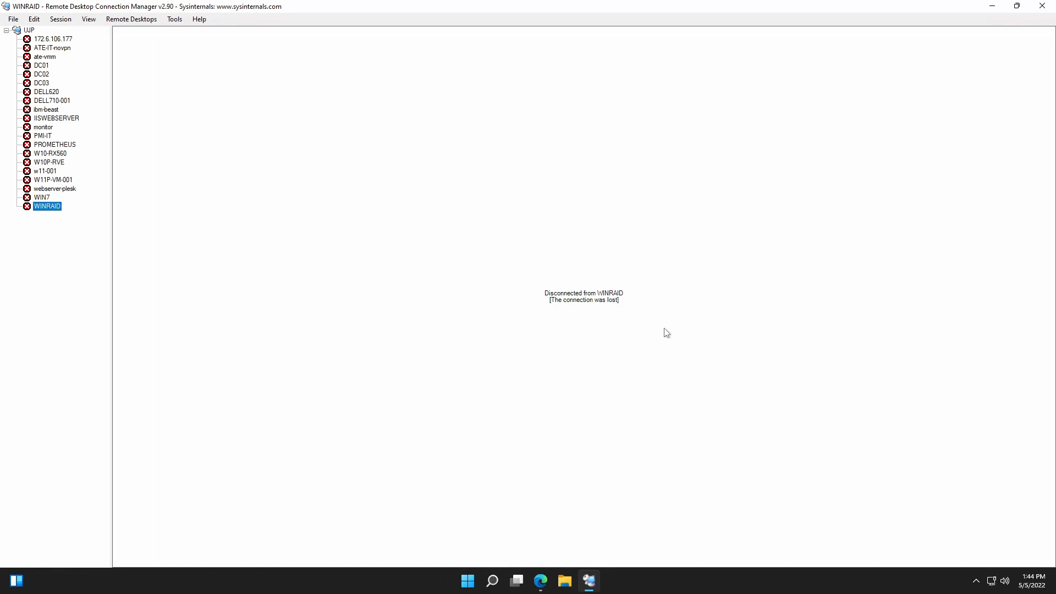
# Connect to the WINRAID remote desktop by entering the account password, and close its open Settings window.
pyautogui.doubleClick(48, 208)
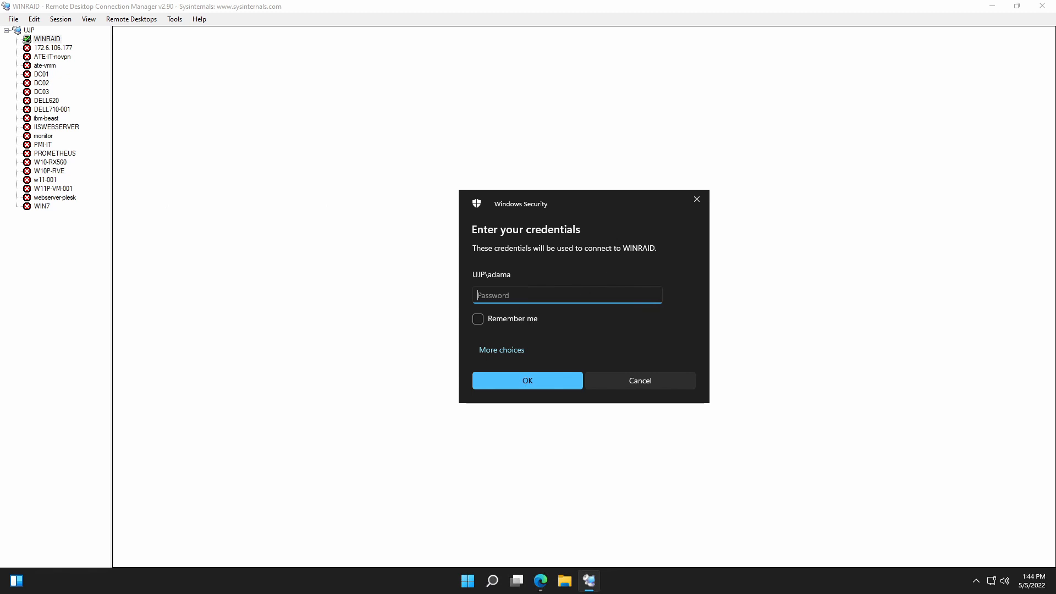
pyautogui.write('•••••••••••••')
pyautogui.press('Return')
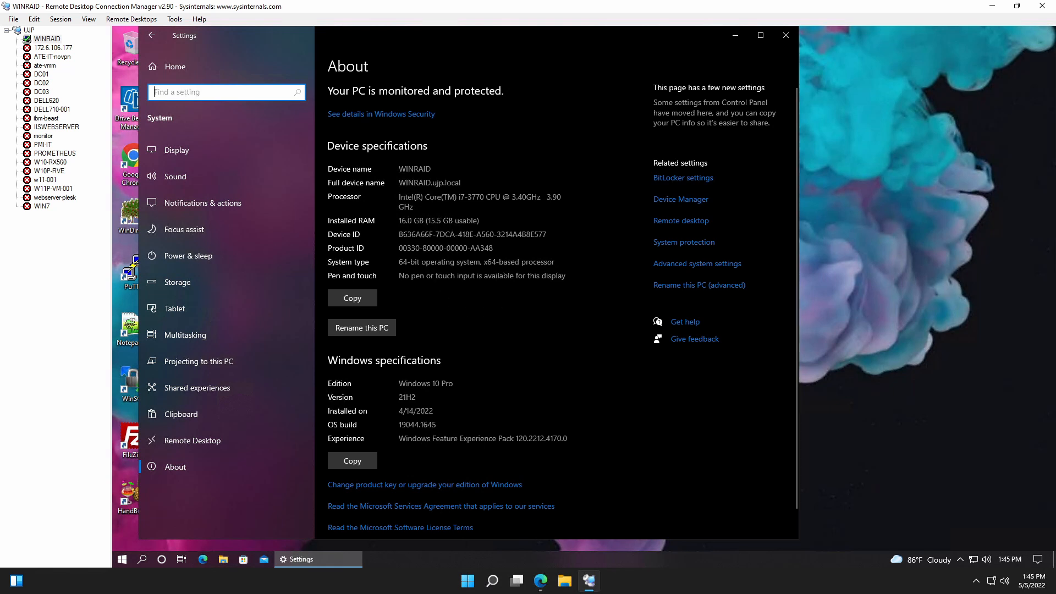
pyautogui.click(786, 36)
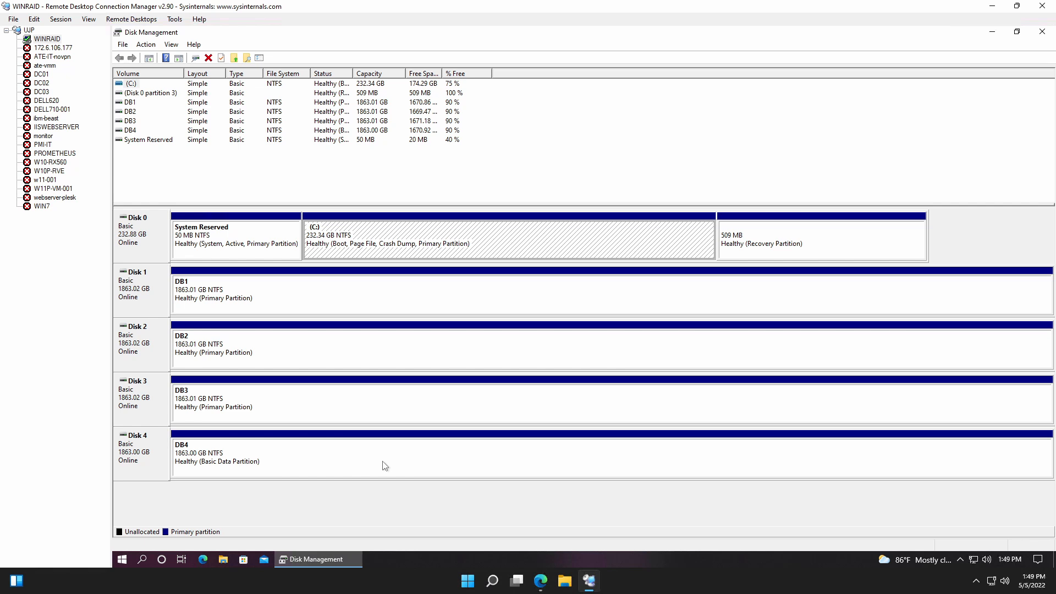
# Quick-format the DB1 volume on Disk 1 as NTFS with the default allocation unit size, keeping its label.
pyautogui.rightClick(491, 309)
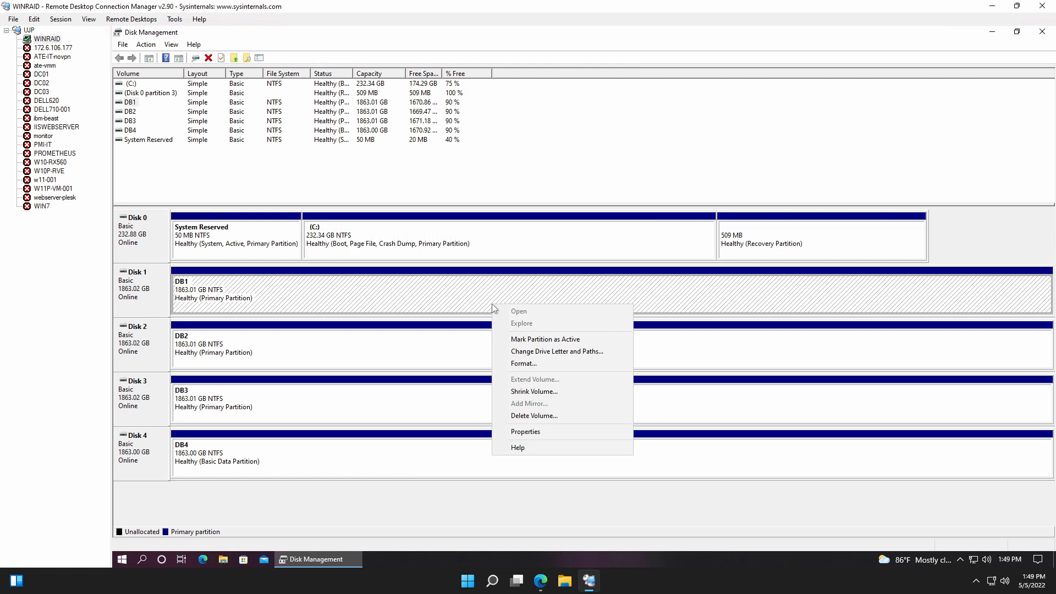
pyautogui.click(536, 365)
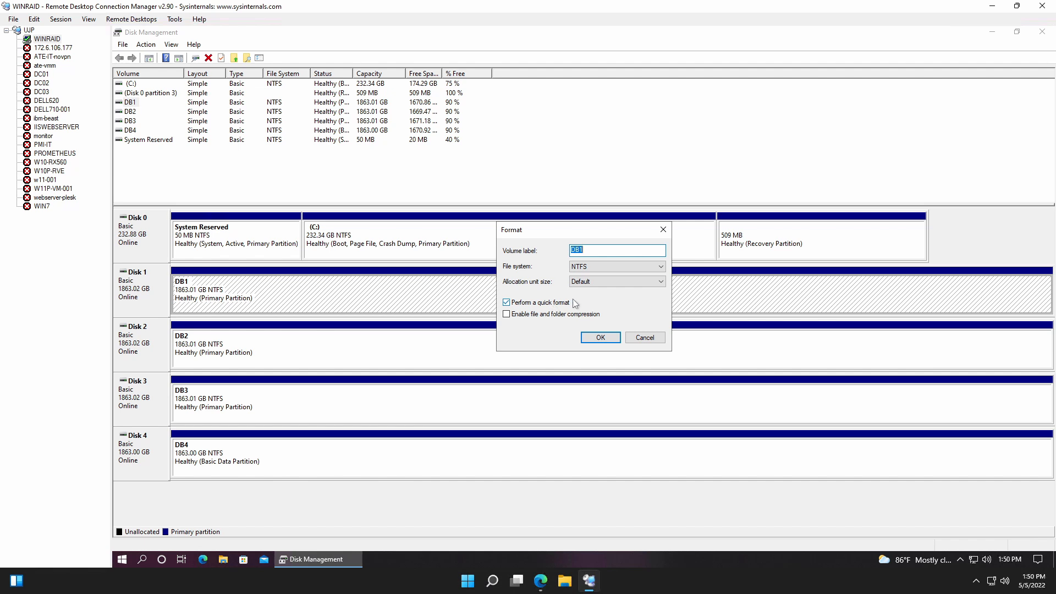
pyautogui.click(599, 339)
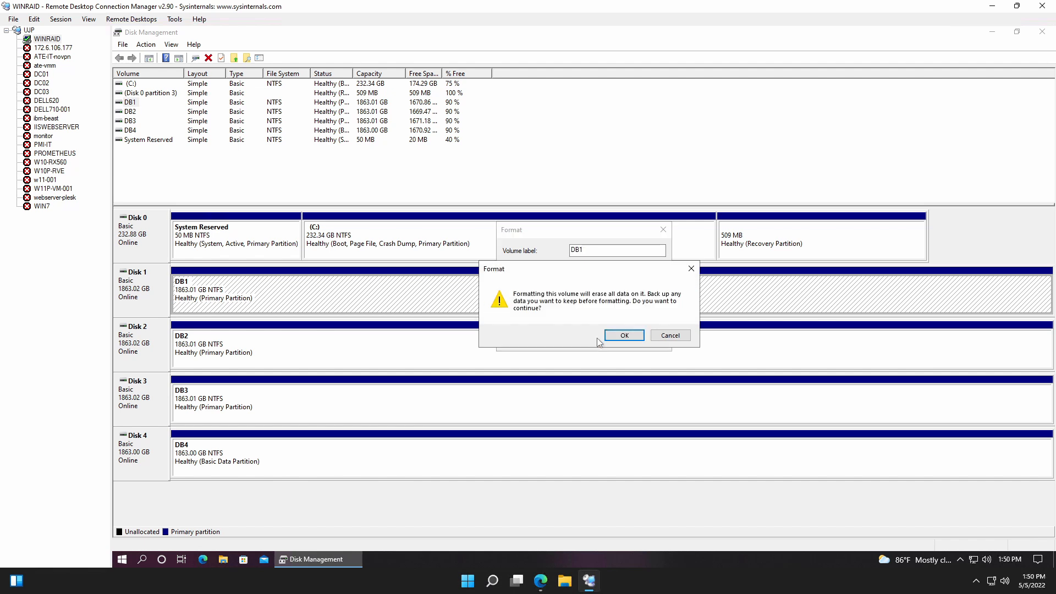
pyautogui.click(618, 335)
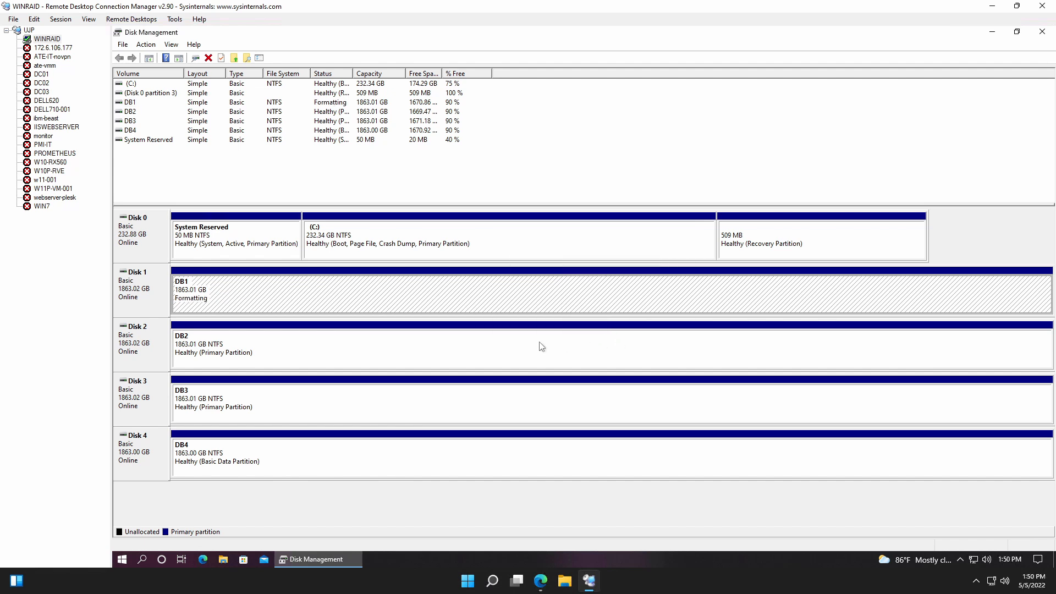
# Delete the DB2 volume on Disk 2.
pyautogui.click(380, 354)
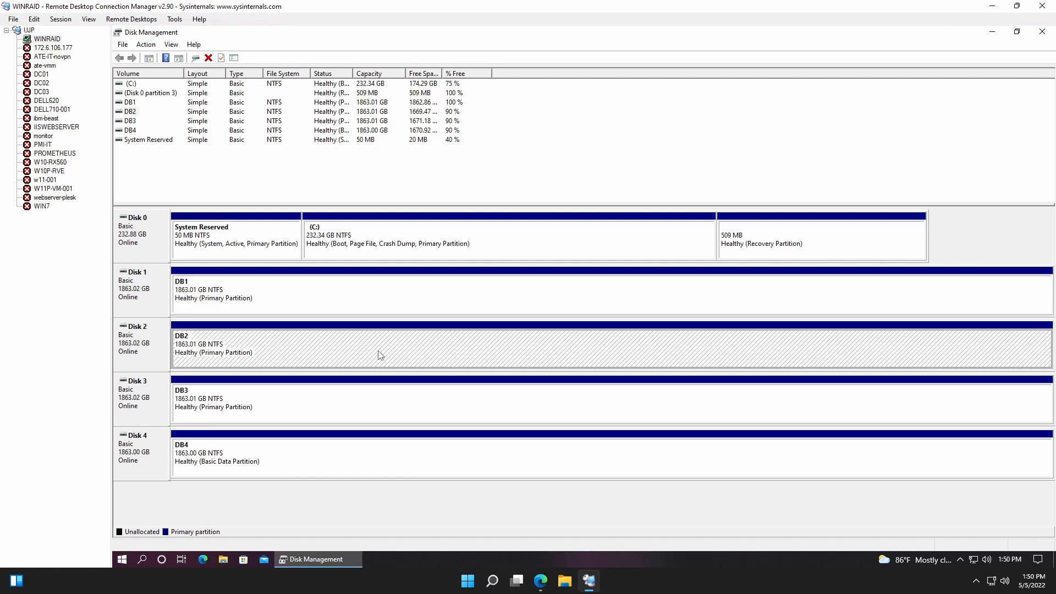
pyautogui.rightClick(379, 354)
pyautogui.click(435, 465)
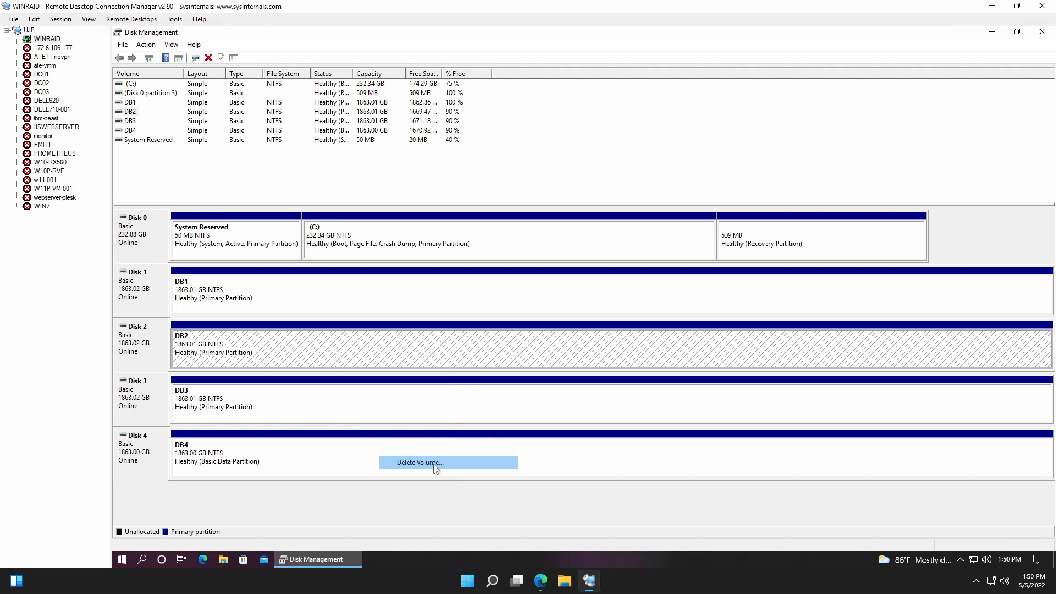
pyautogui.click(623, 331)
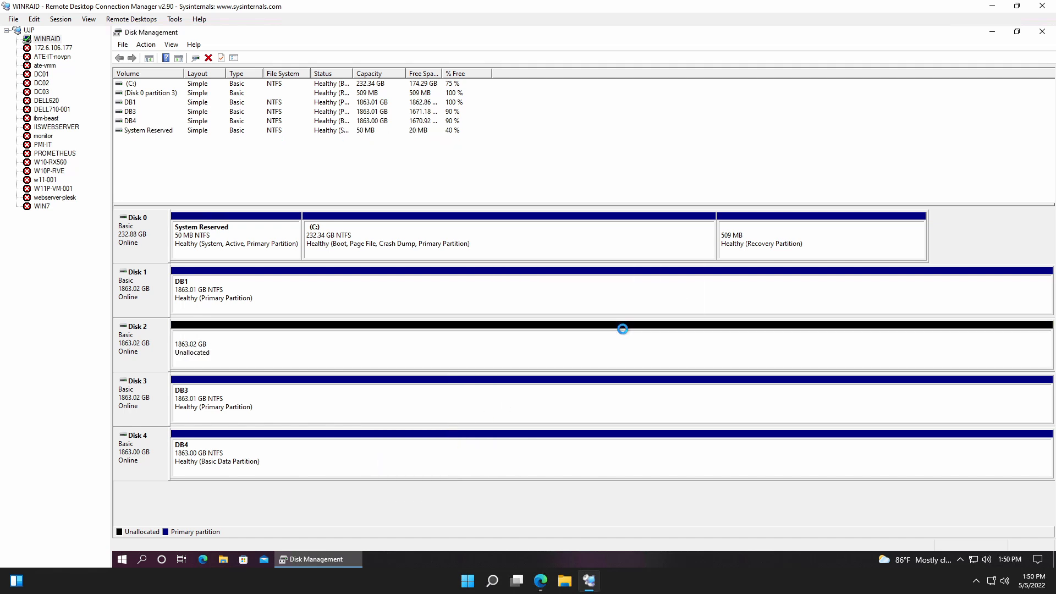
# Set up a new simple volume on Disk 2 using the full 1907727 MB, without a drive letter or drive path.
pyautogui.click(461, 352)
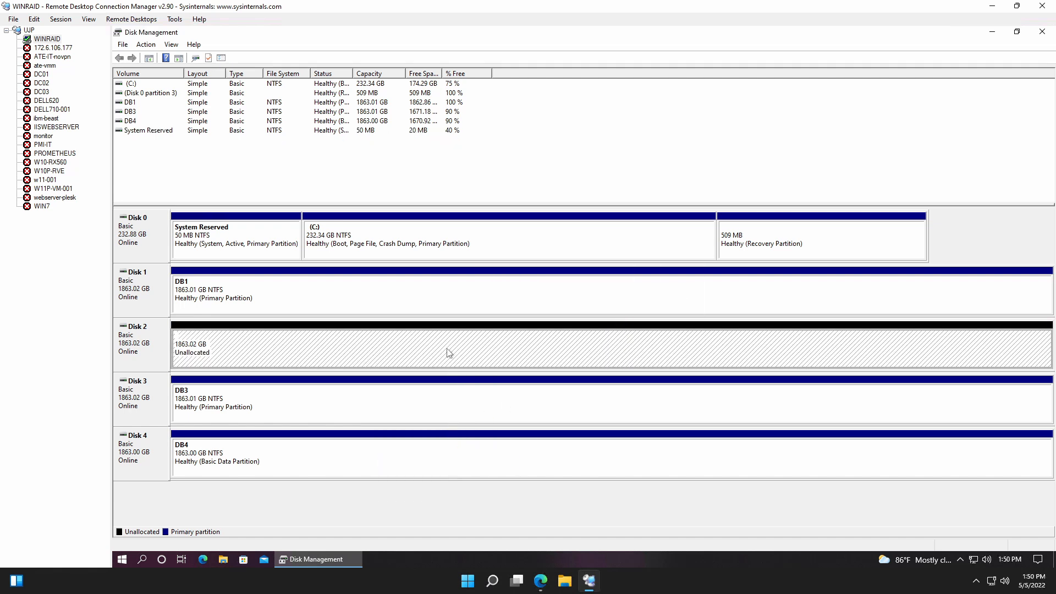
pyautogui.rightClick(449, 353)
pyautogui.click(480, 356)
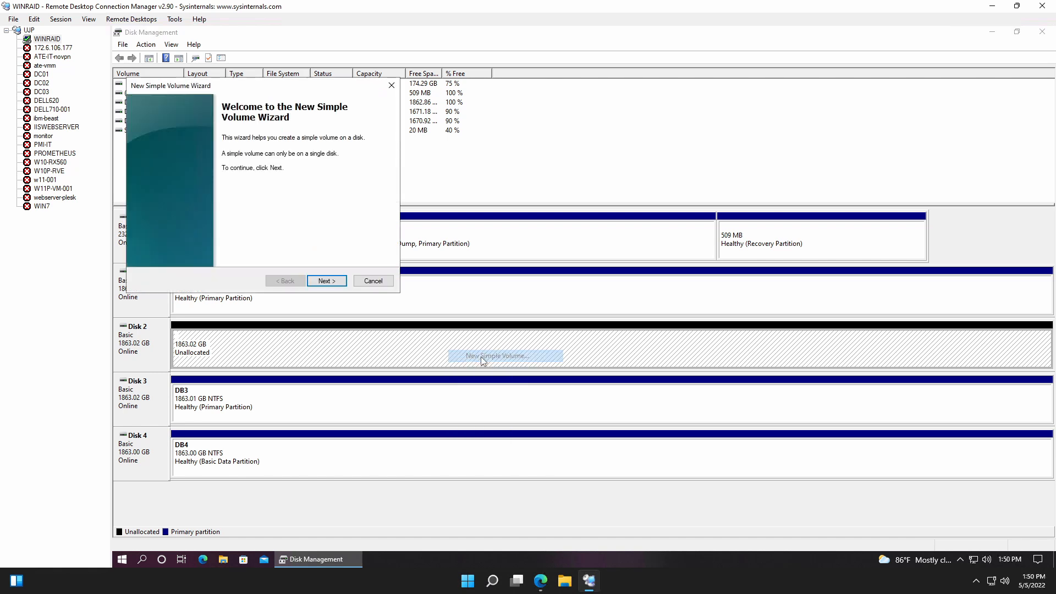
pyautogui.click(330, 281)
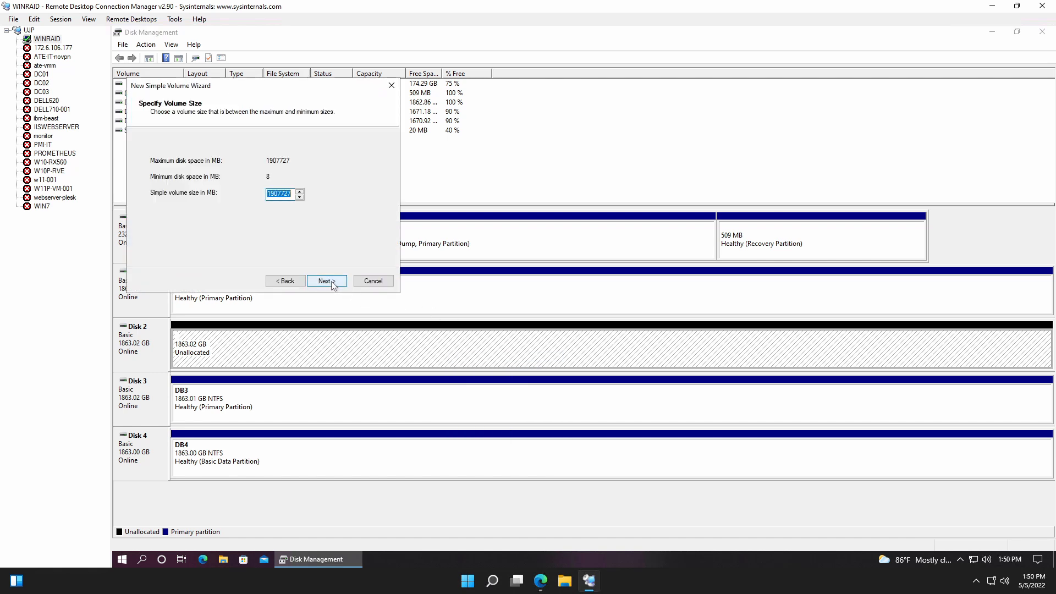
pyautogui.click(326, 281)
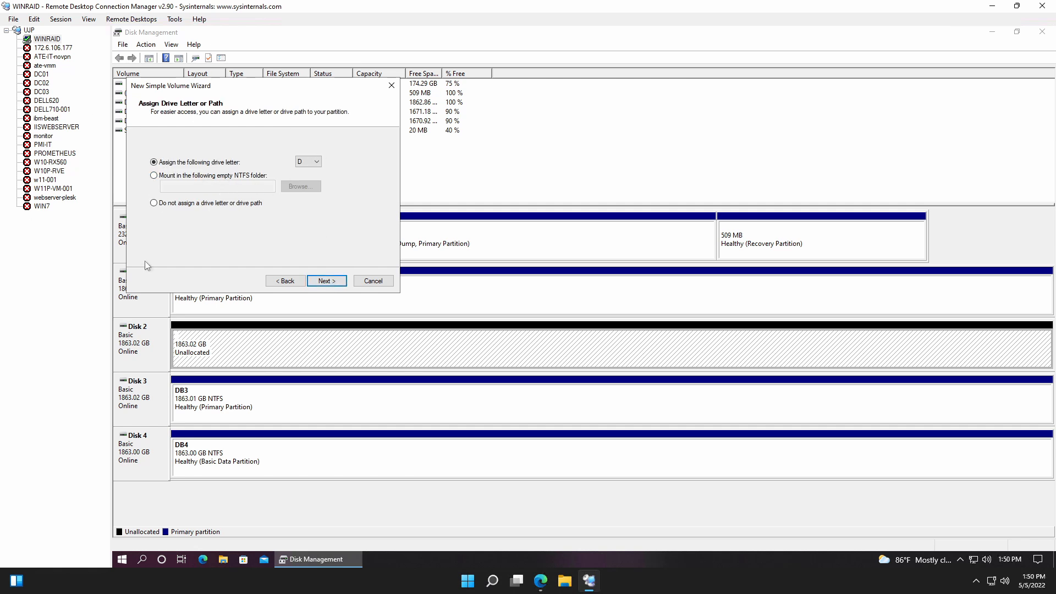
pyautogui.click(154, 203)
pyautogui.click(326, 282)
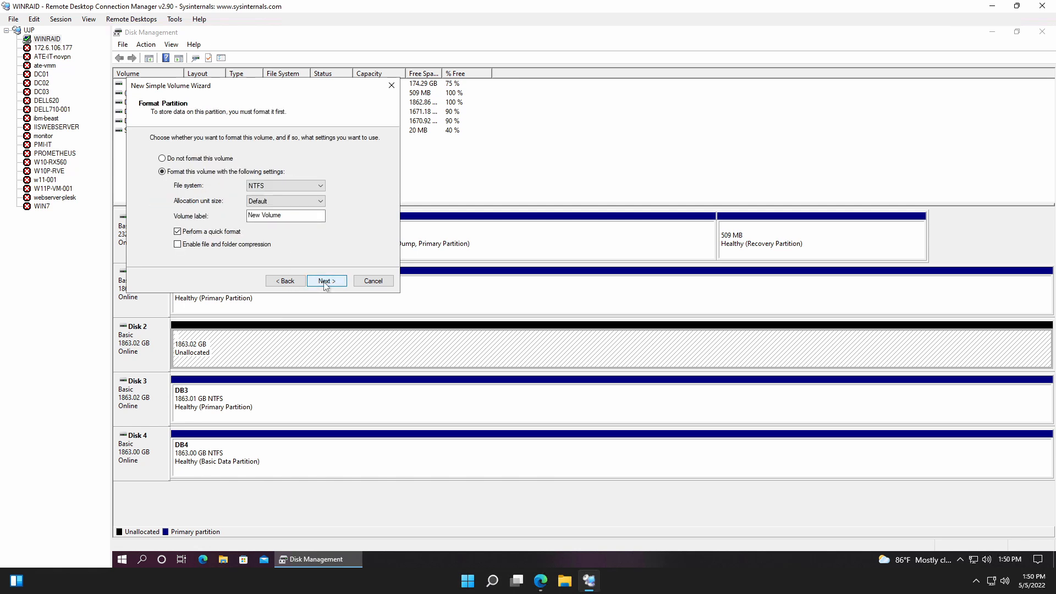
# Label the new volume DB2 and create it with a quick NTFS format and default allocation unit size.
pyautogui.click(296, 216)
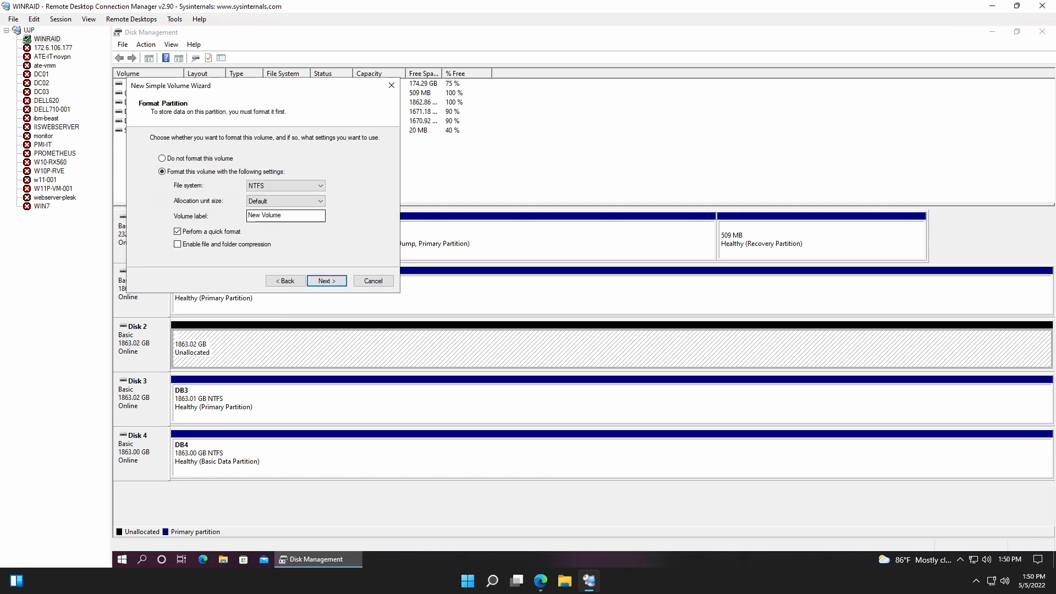
pyautogui.moveTo(292, 216); pyautogui.dragTo(237, 219)
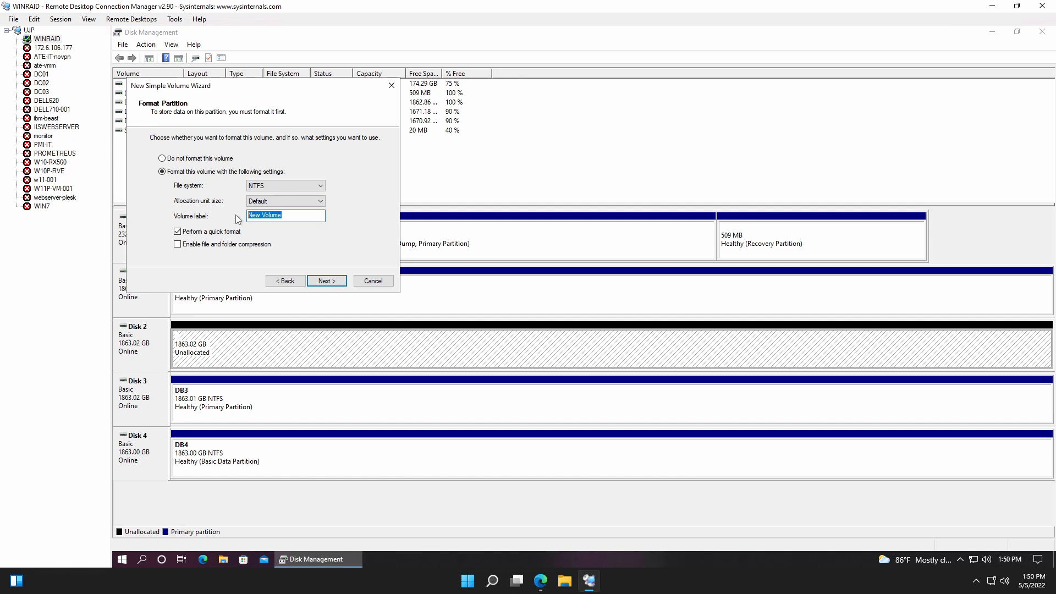
pyautogui.write('DB2')
pyautogui.click(329, 282)
pyautogui.click(329, 282)
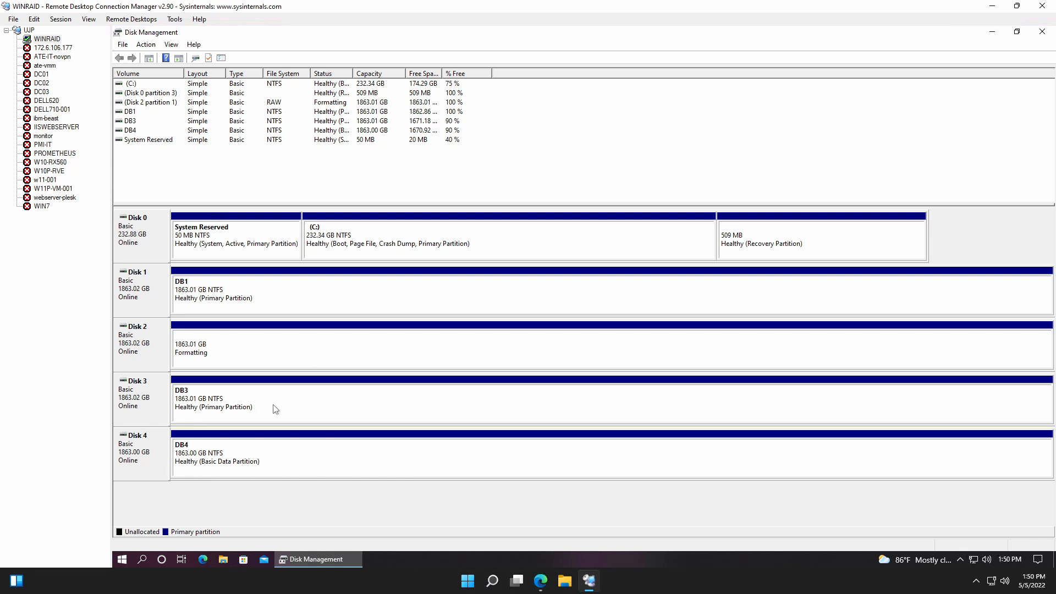
# Quick-format the DB3 volume on Disk 3 as NTFS with the default allocation unit size, keeping its label.
pyautogui.click(286, 413)
pyautogui.rightClick(285, 413)
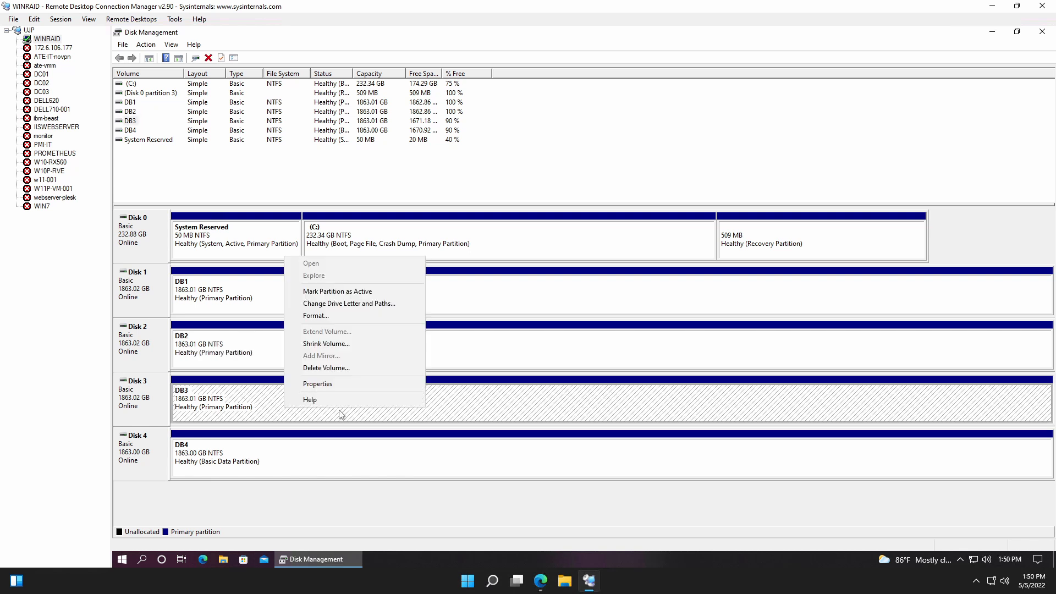
pyautogui.click(339, 317)
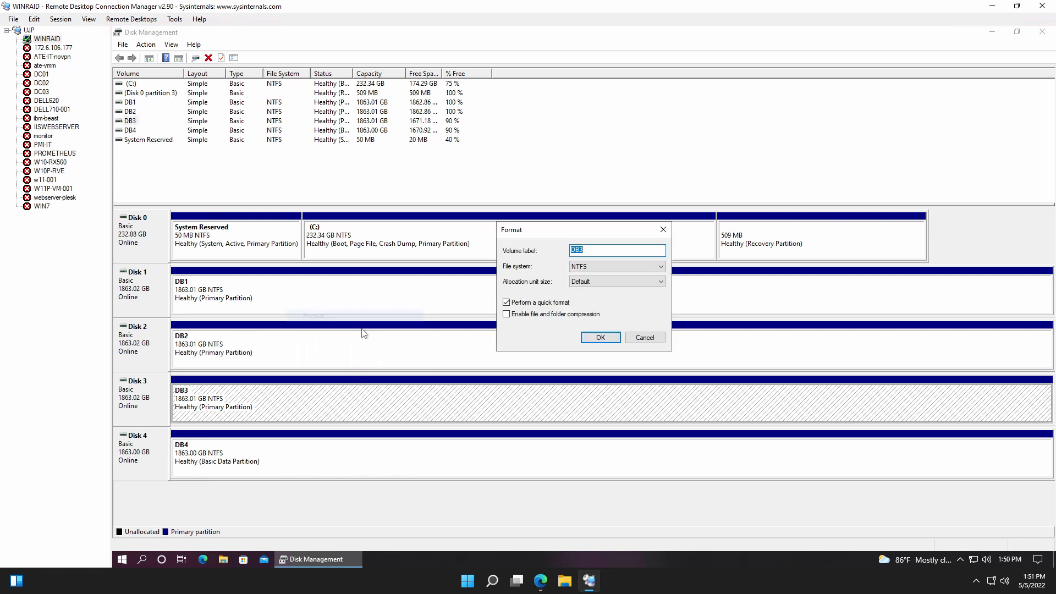
pyautogui.click(602, 343)
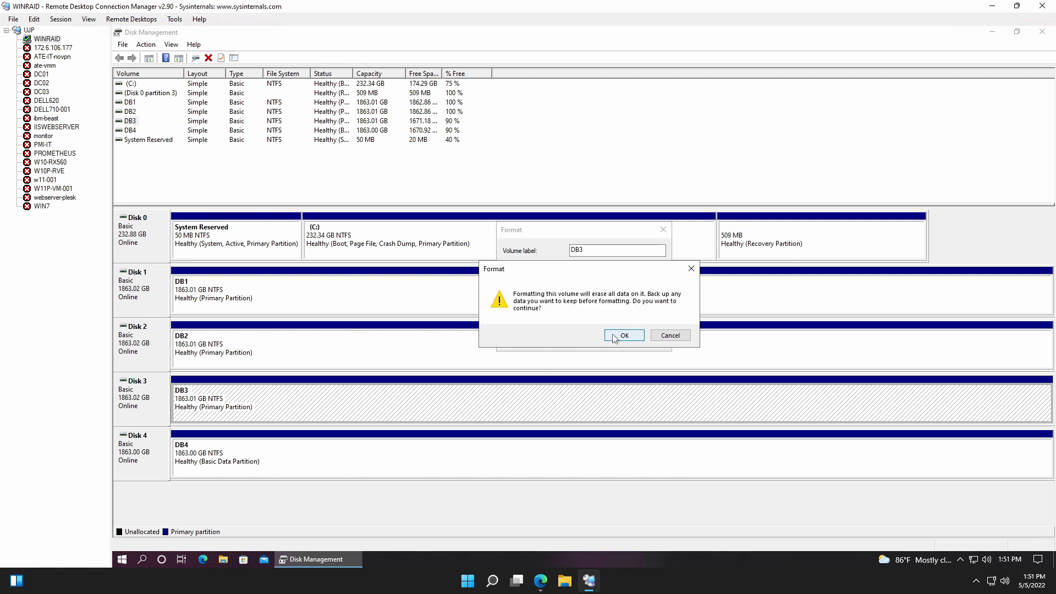
pyautogui.press('Return')
# Quick-format the DB4 volume on Disk 4 as NTFS with the default allocation unit size, and close Disk Management.
pyautogui.rightClick(284, 468)
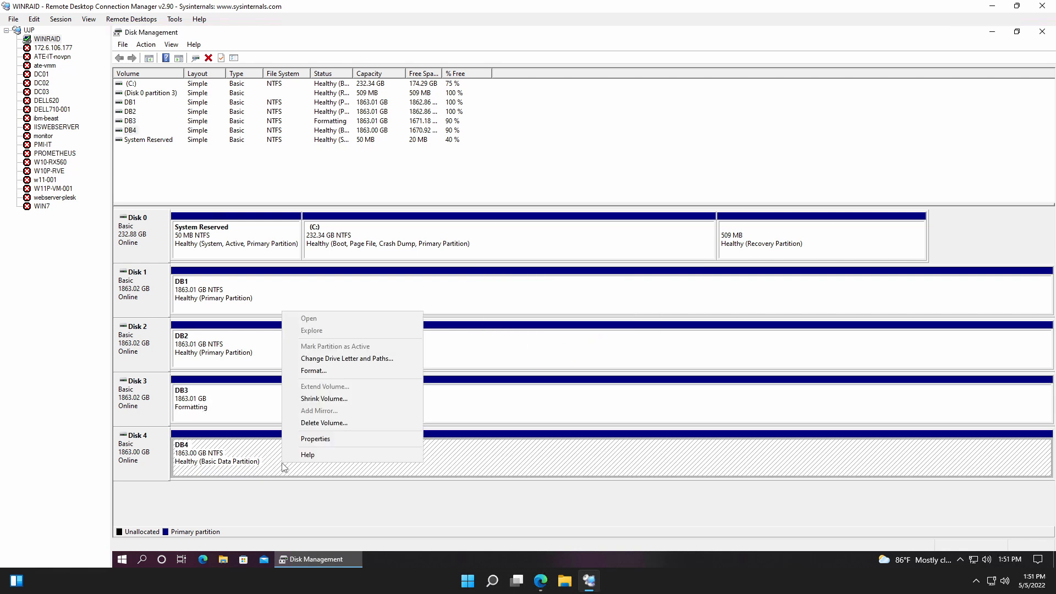
pyautogui.click(327, 371)
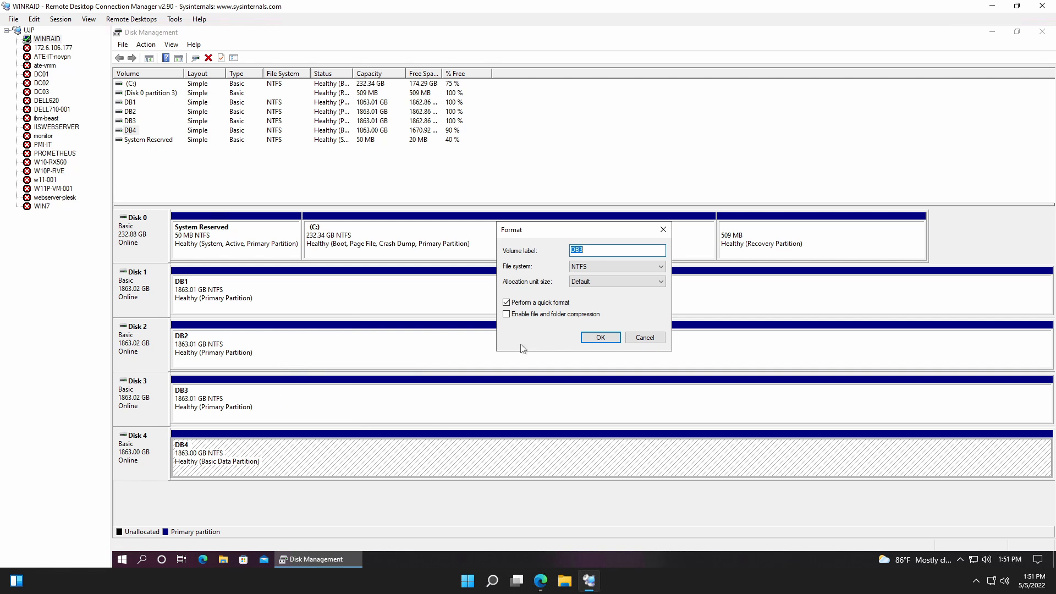
pyautogui.click(598, 338)
pyautogui.click(616, 335)
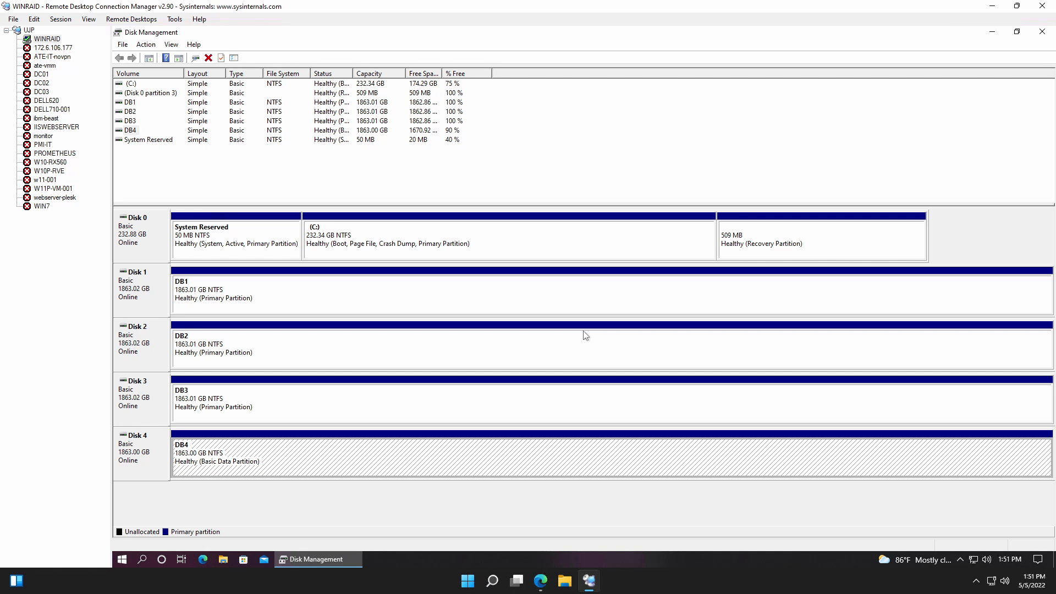
pyautogui.click(1044, 35)
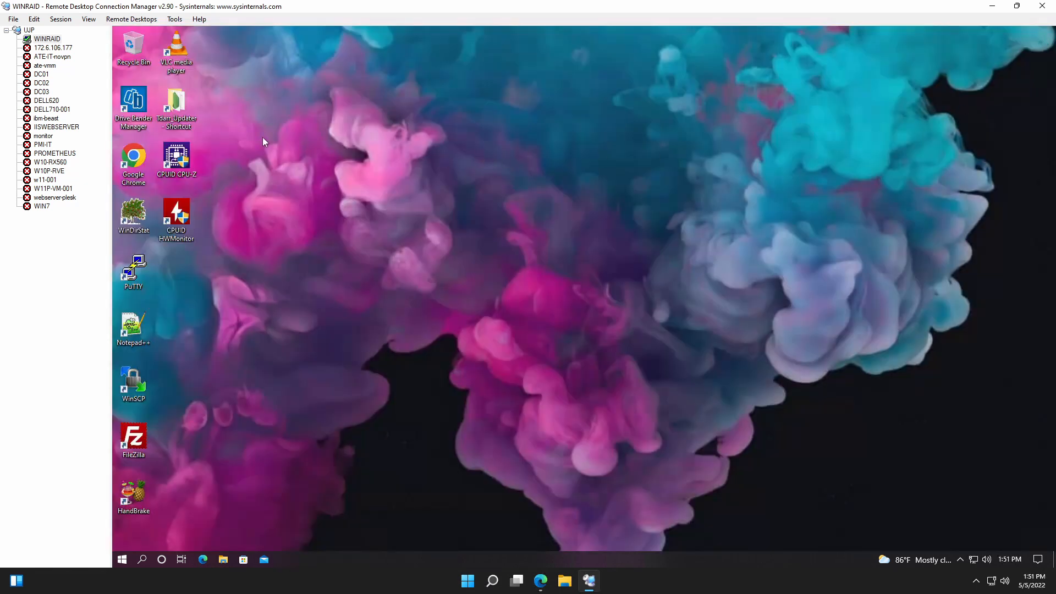
# Launch Drive Bender Manager, decline the pool restore, and start the pool setup wizard to create a new pooled drive.
pyautogui.doubleClick(133, 102)
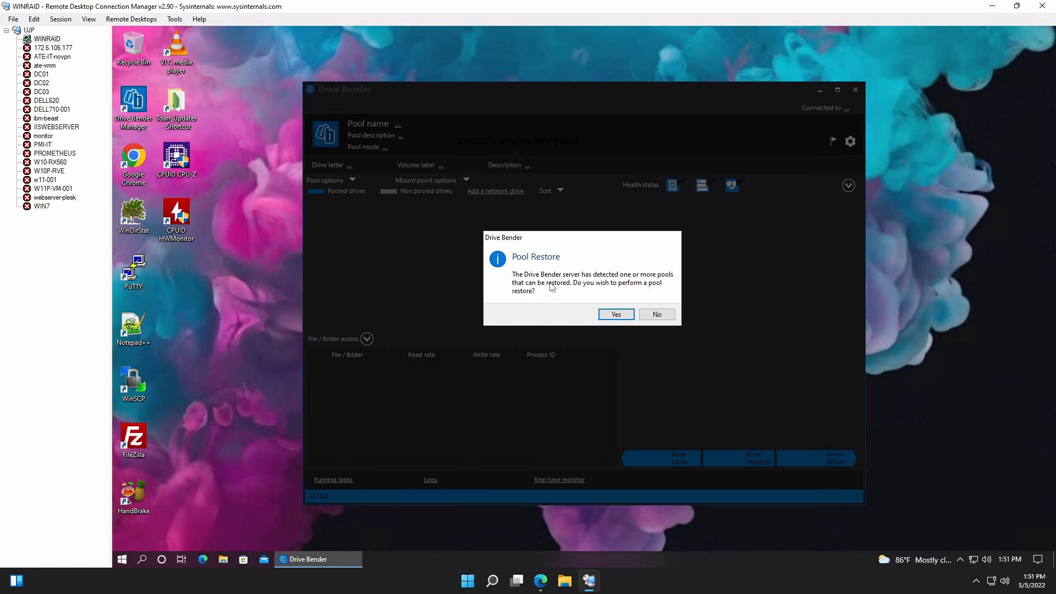
pyautogui.click(669, 315)
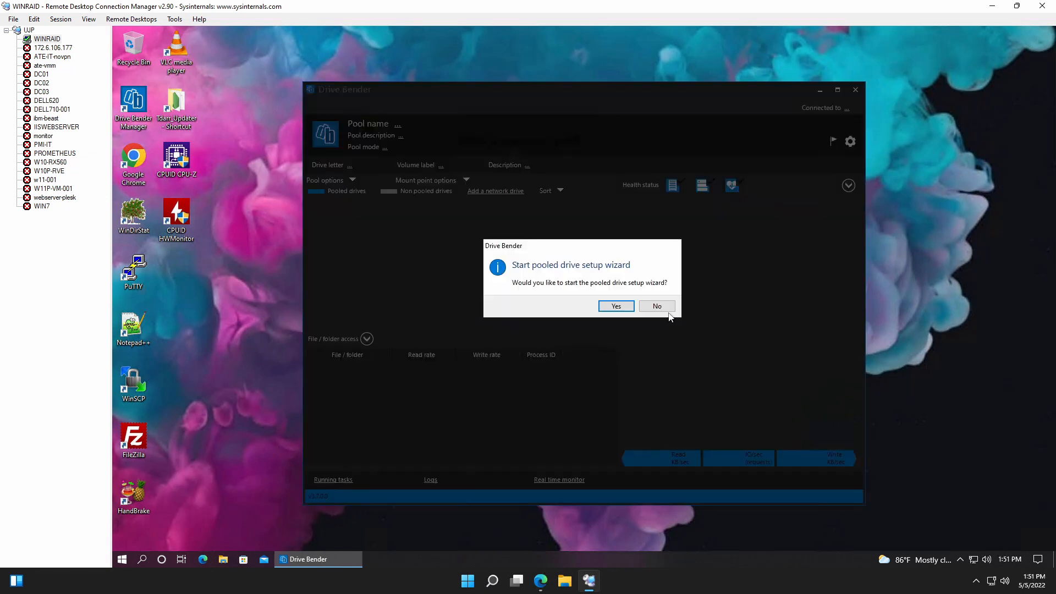
pyautogui.click(624, 305)
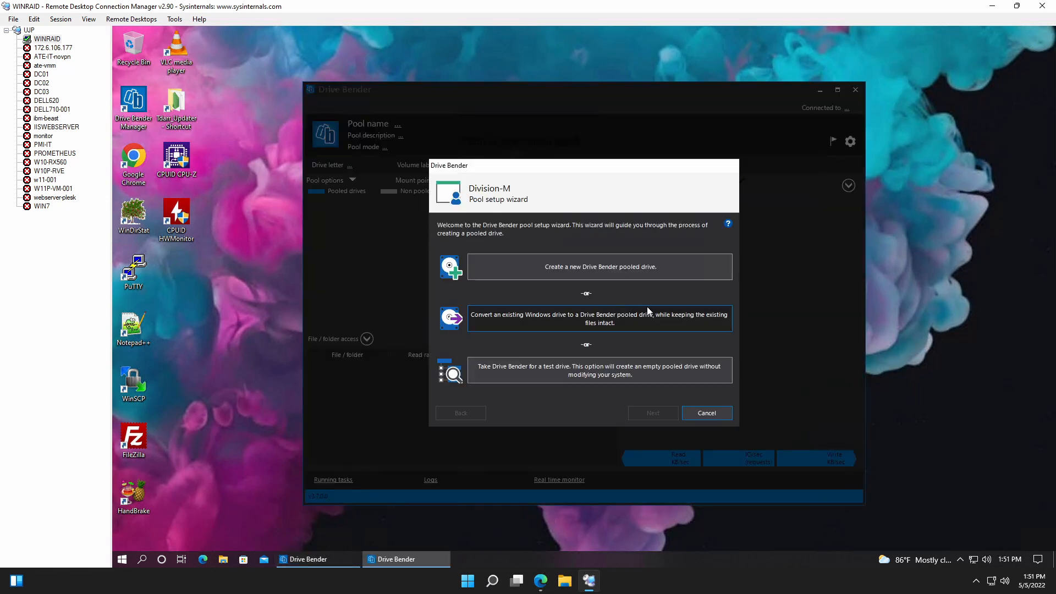
pyautogui.click(585, 267)
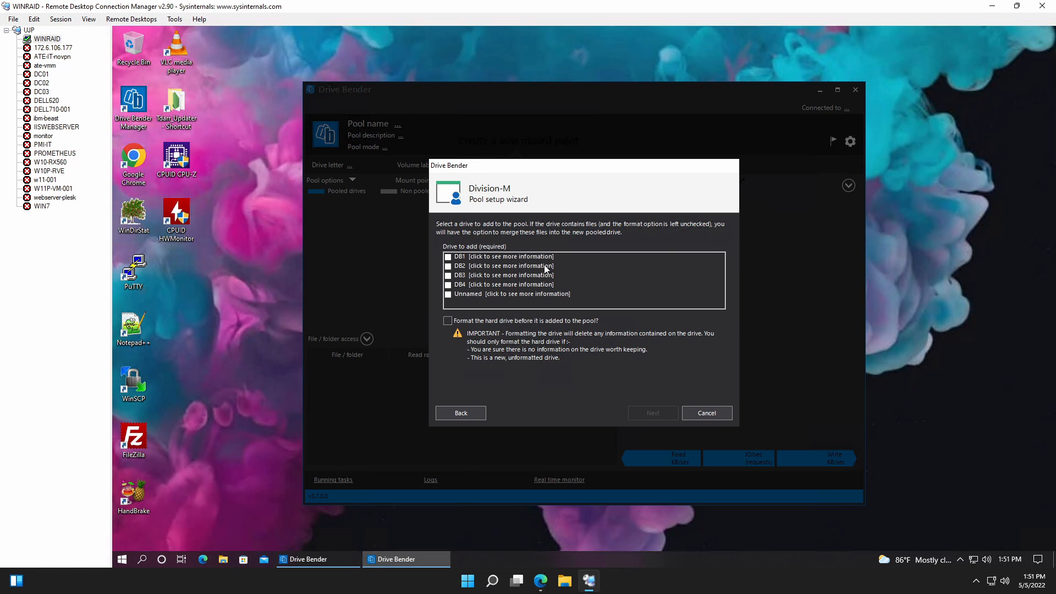
# Choose only DB1 as the drive to add without formatting, keeping drive volume renaming and drive letter management enabled.
pyautogui.click(447, 258)
pyautogui.click(447, 257)
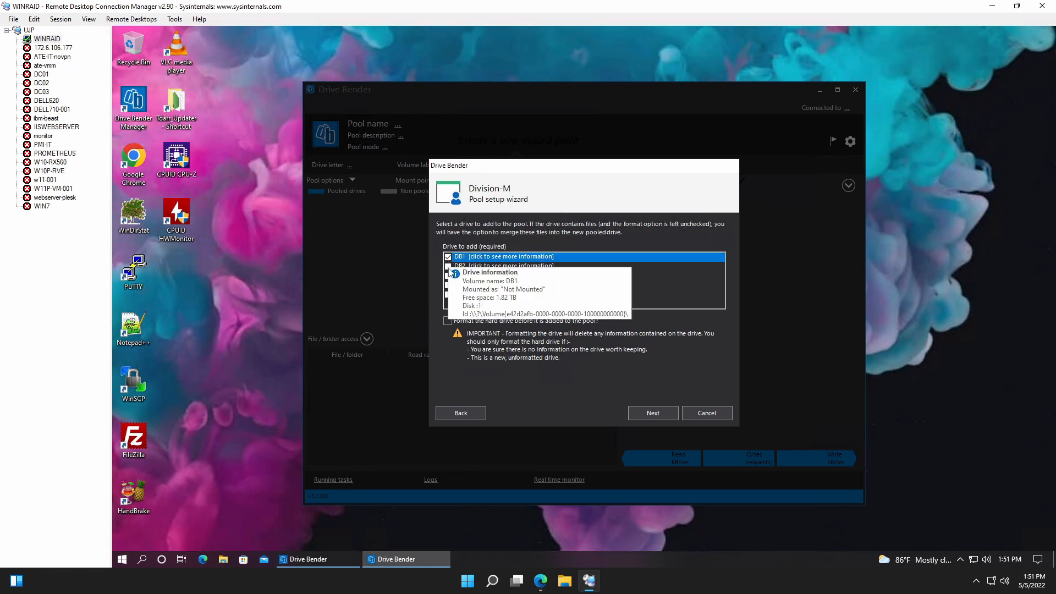
pyautogui.click(448, 267)
pyautogui.click(447, 267)
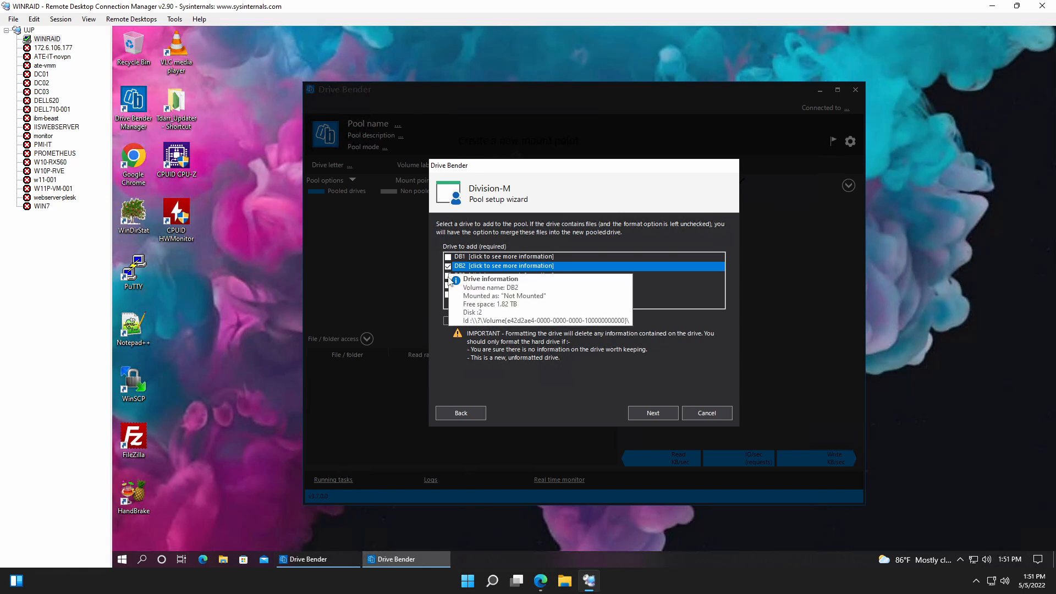
pyautogui.click(449, 259)
pyautogui.click(449, 258)
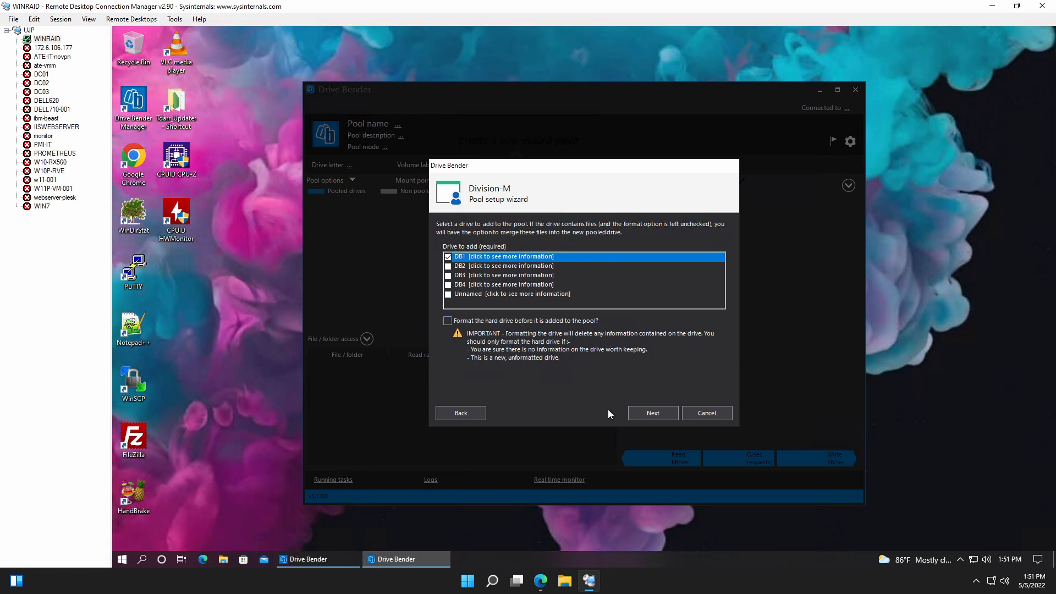
pyautogui.click(638, 414)
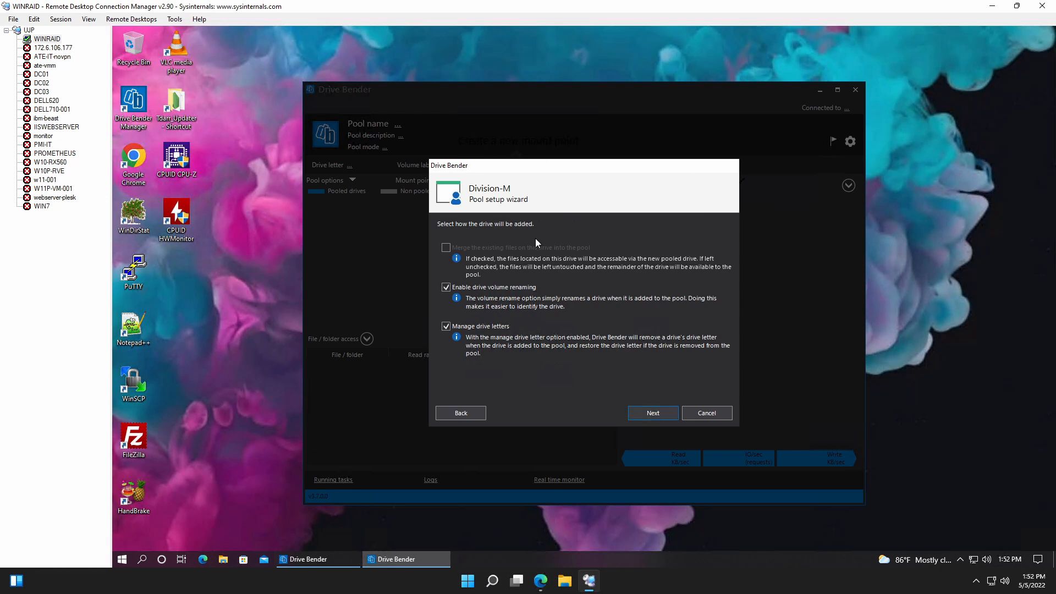
pyautogui.click(655, 411)
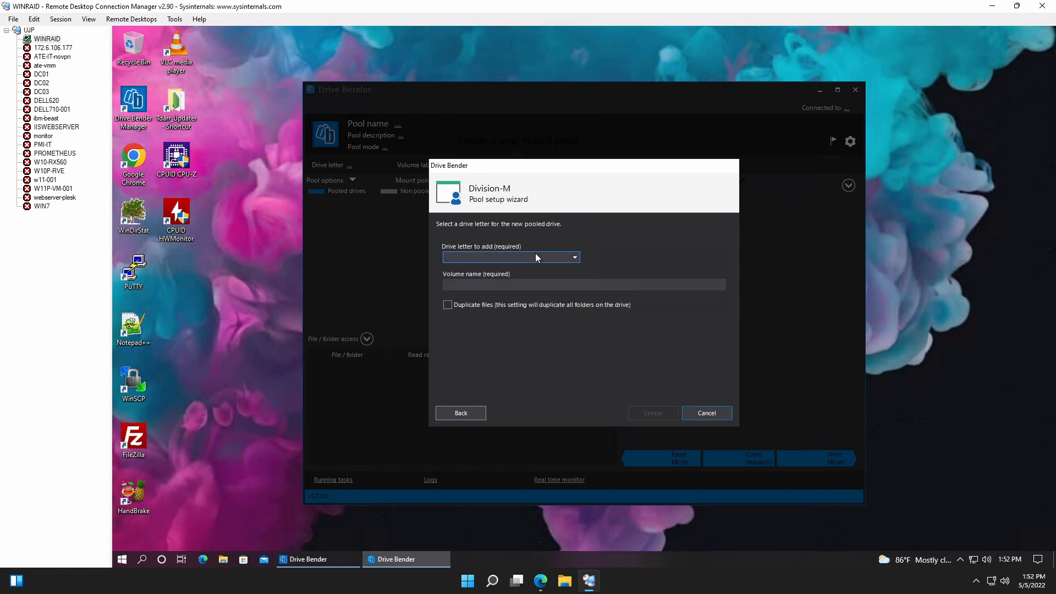
# Create the pooled drive with drive letter P and volume name Pool1, leaving file duplication off, and leave the setup wizard without adding more drives.
pyautogui.click(575, 257)
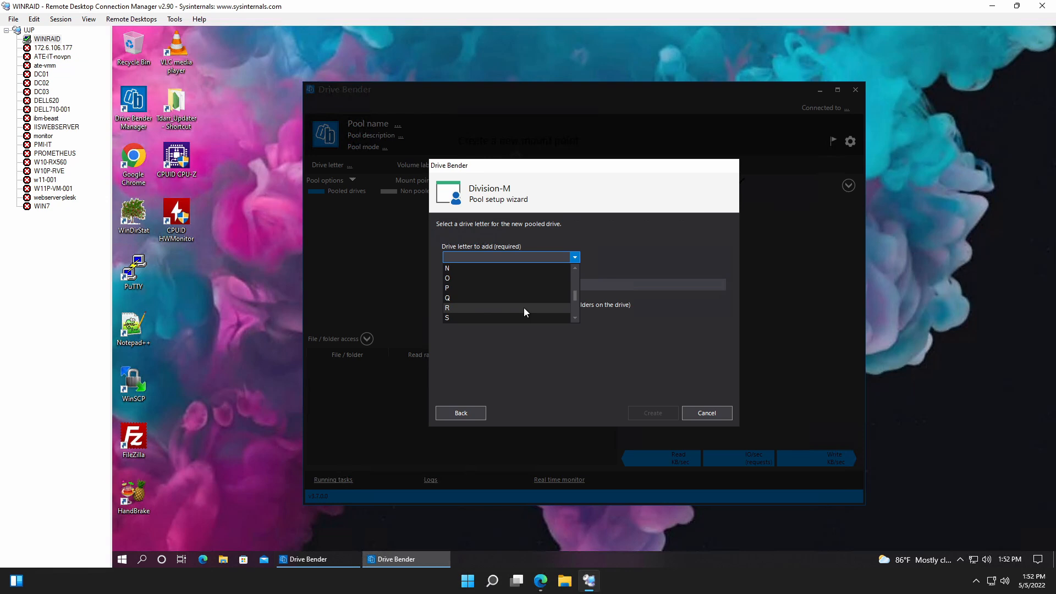
pyautogui.click(473, 289)
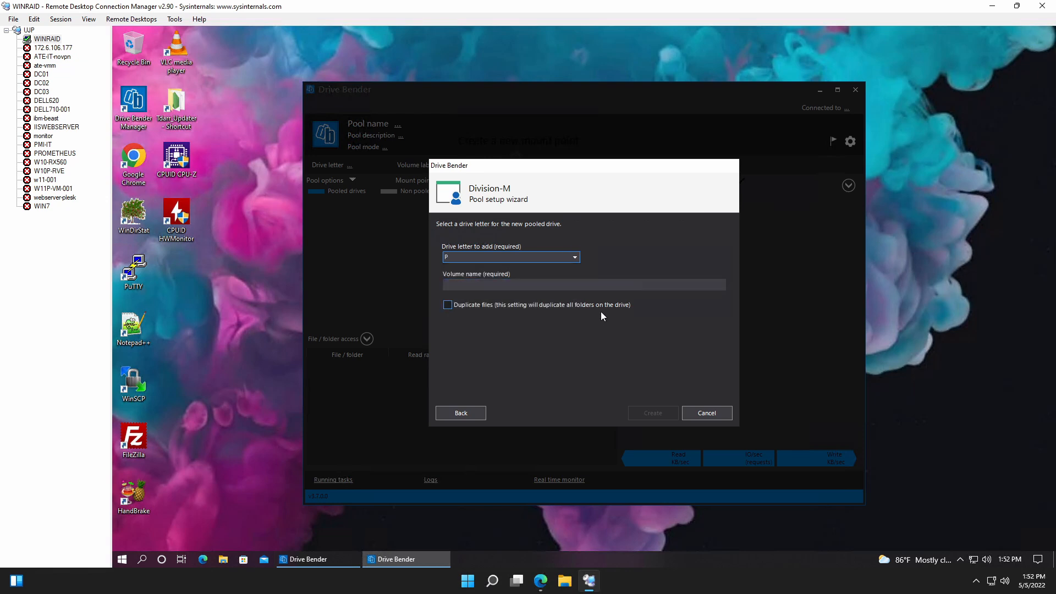
pyautogui.click(550, 284)
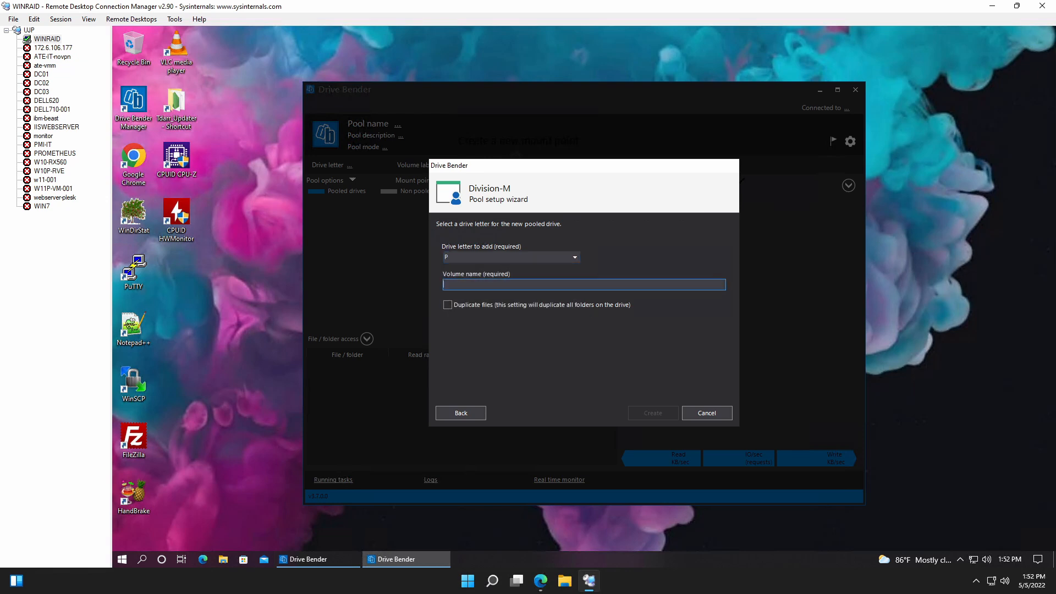
pyautogui.write('Pool1')
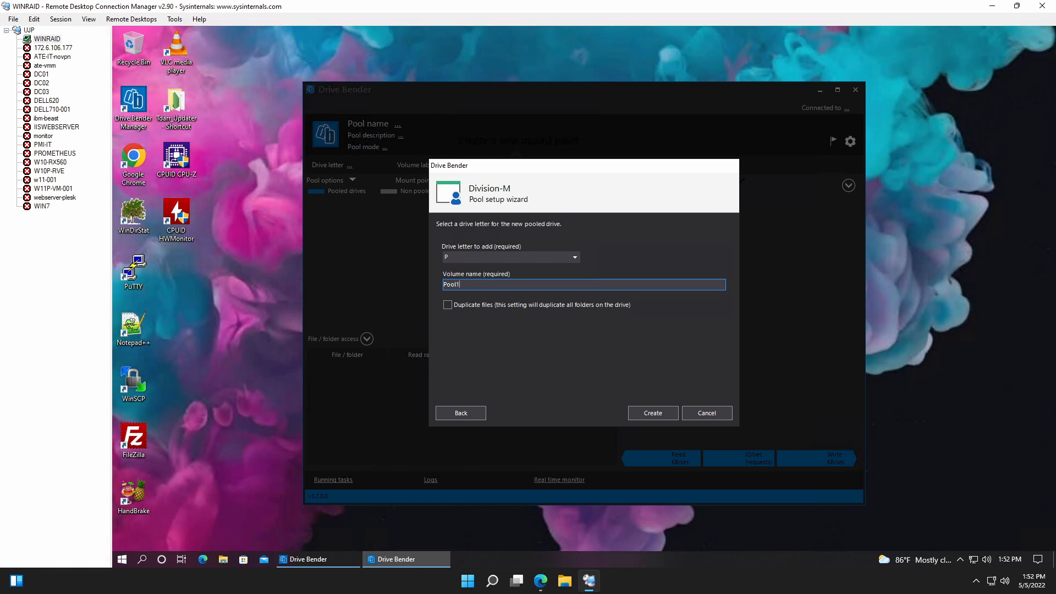
pyautogui.click(660, 419)
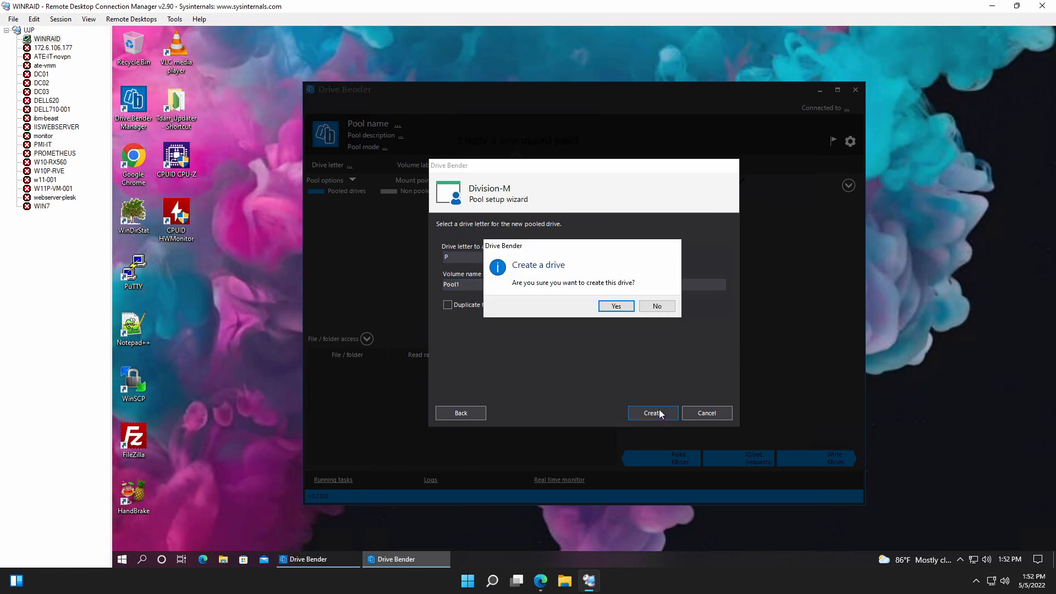
pyautogui.click(616, 307)
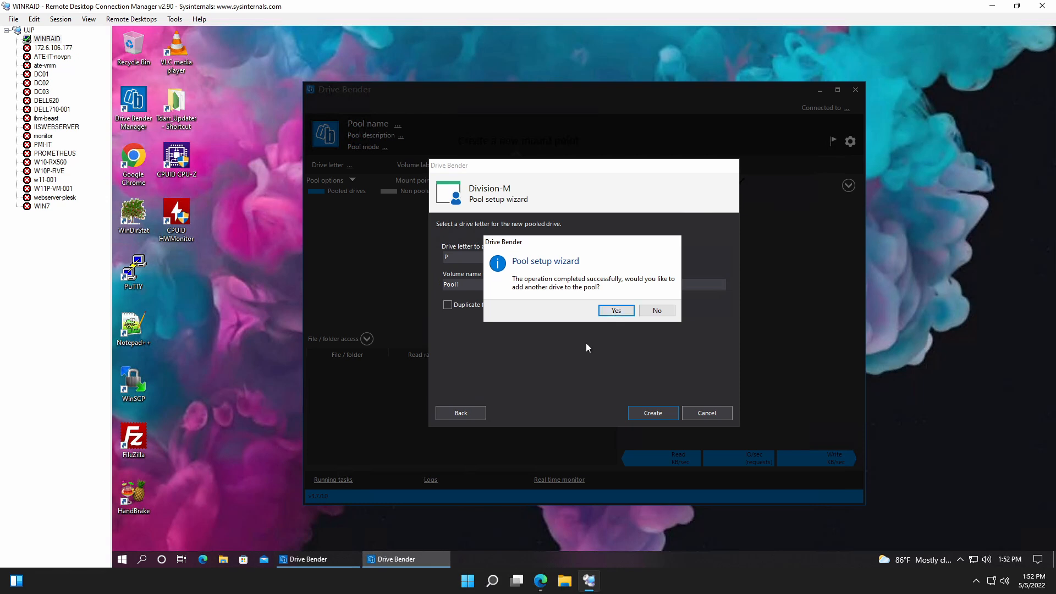
pyautogui.click(617, 311)
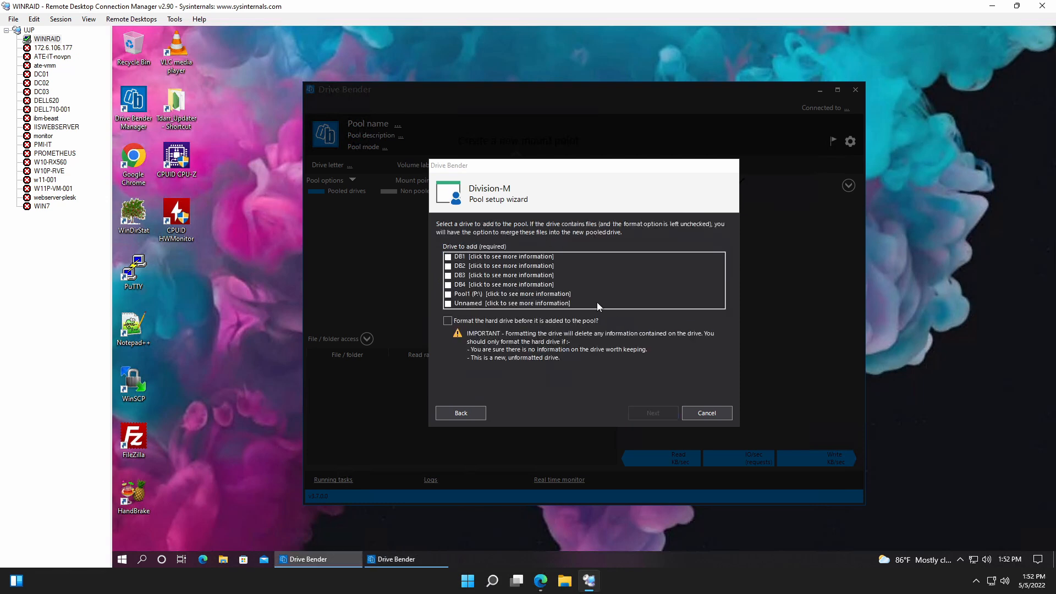
pyautogui.click(708, 411)
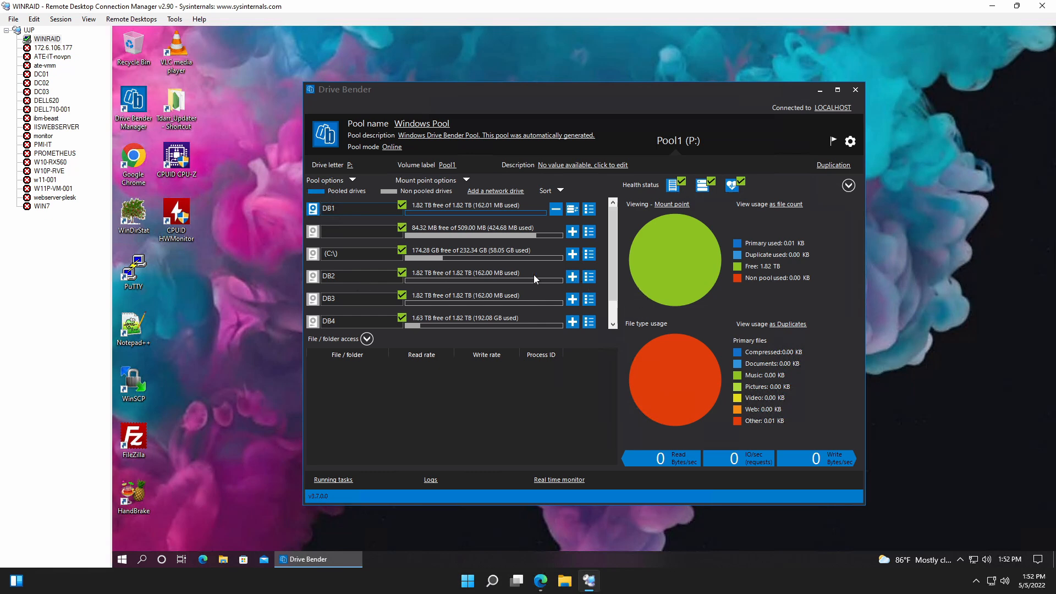
# Add DB2 to the Pool1 pool without formatting, keeping drive volume renaming and drive letter management enabled.
pyautogui.click(573, 276)
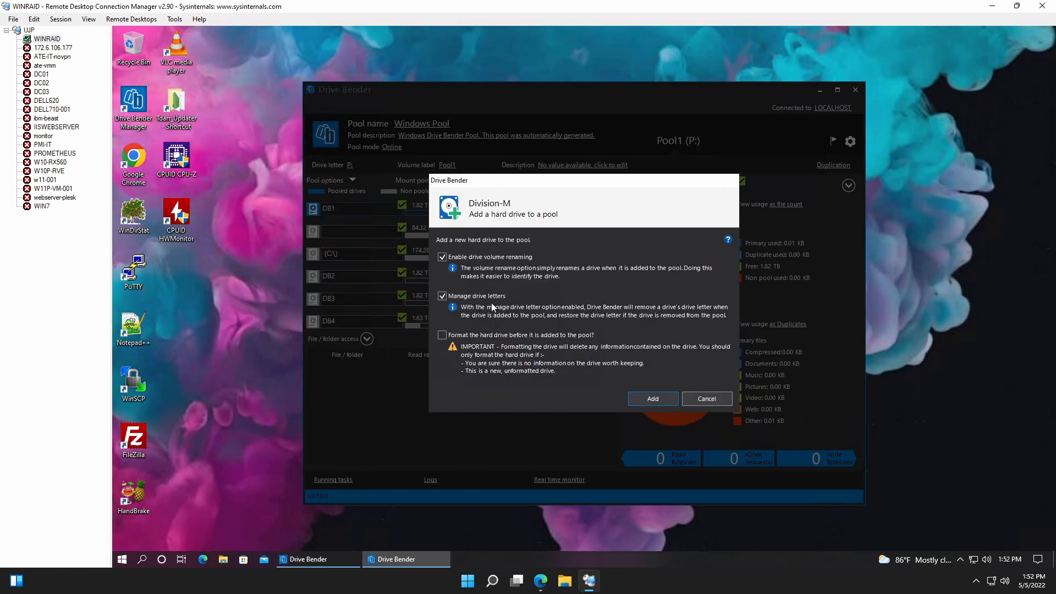
pyautogui.click(657, 400)
pyautogui.click(616, 307)
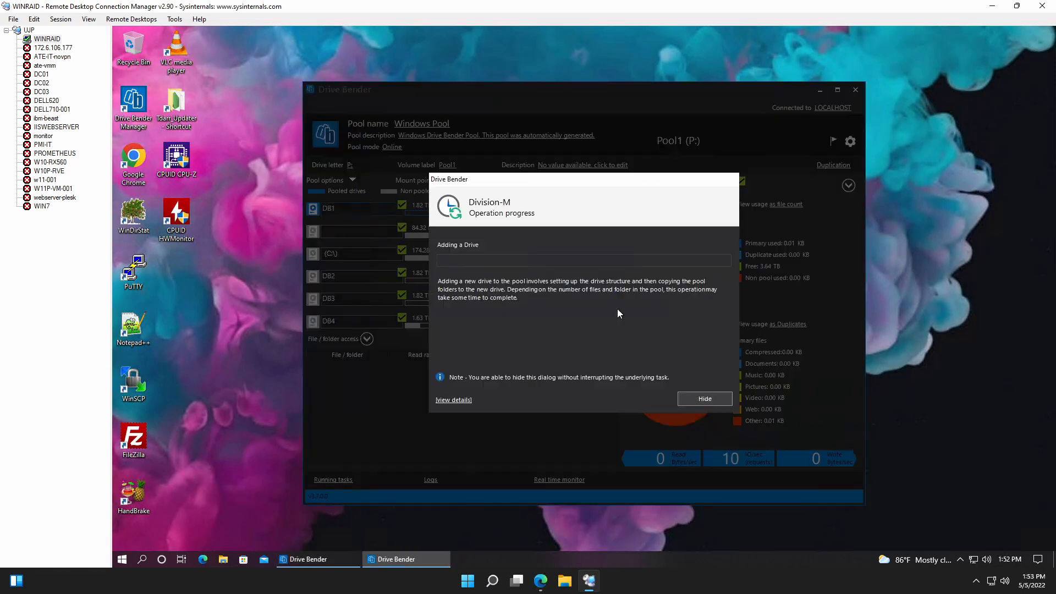
pyautogui.click(656, 307)
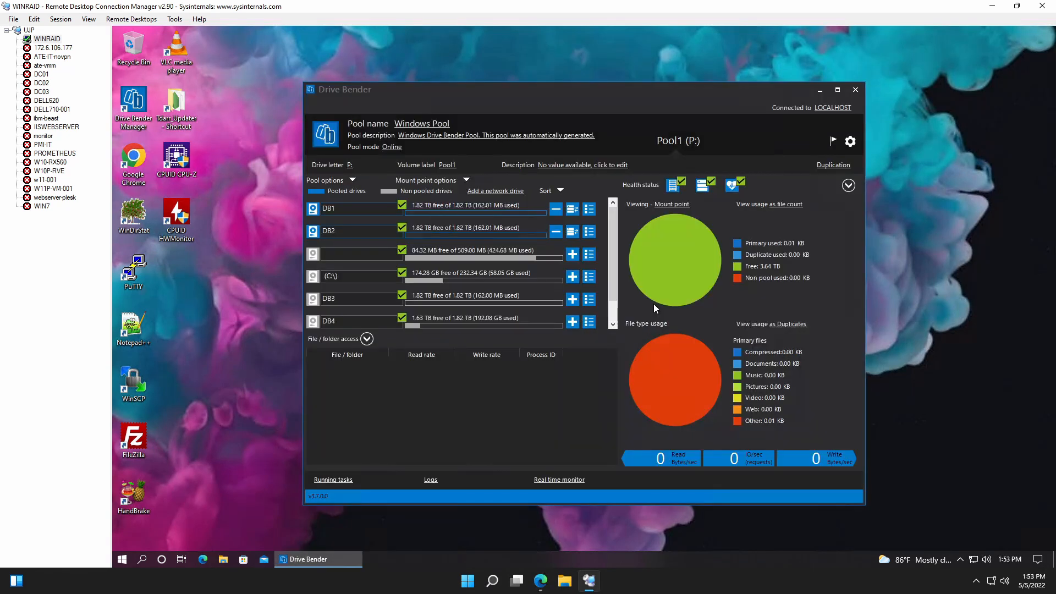
# Add DB3 to the Pool1 pool without formatting, keeping drive volume renaming and drive letter management enabled.
pyautogui.click(573, 299)
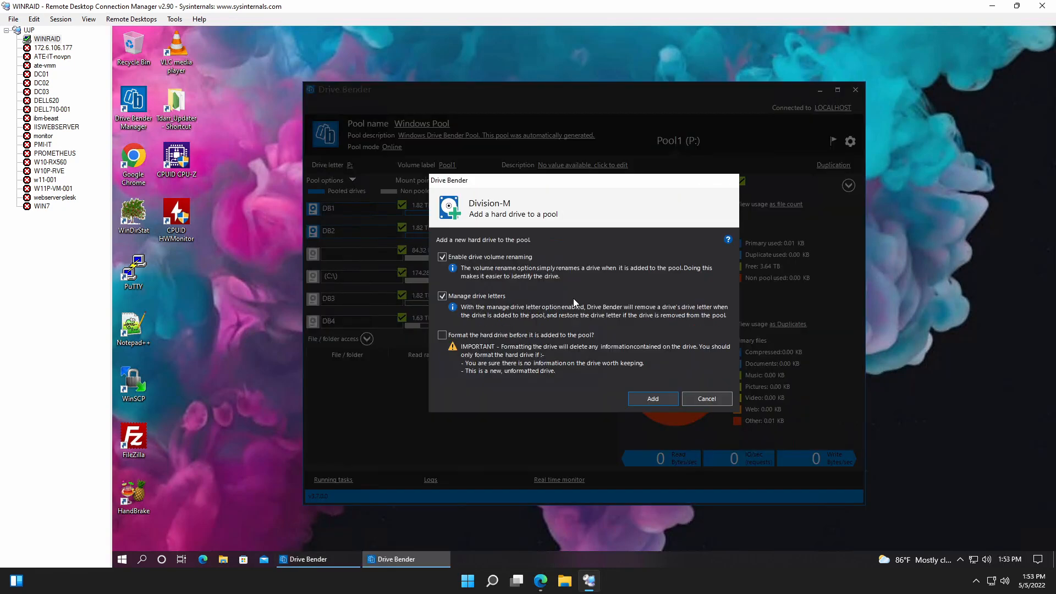
pyautogui.click(652, 399)
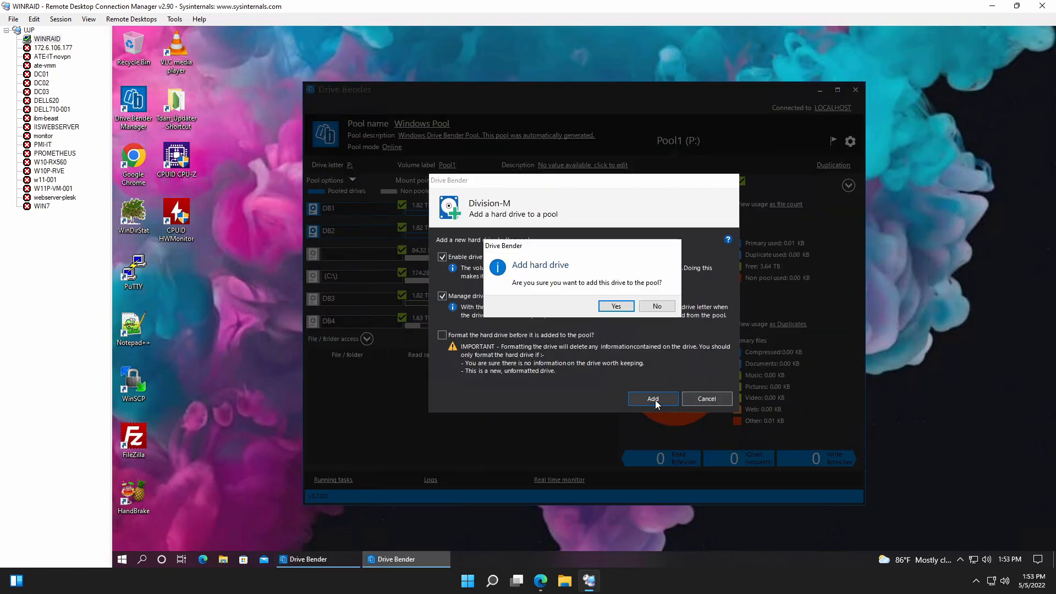
pyautogui.click(617, 305)
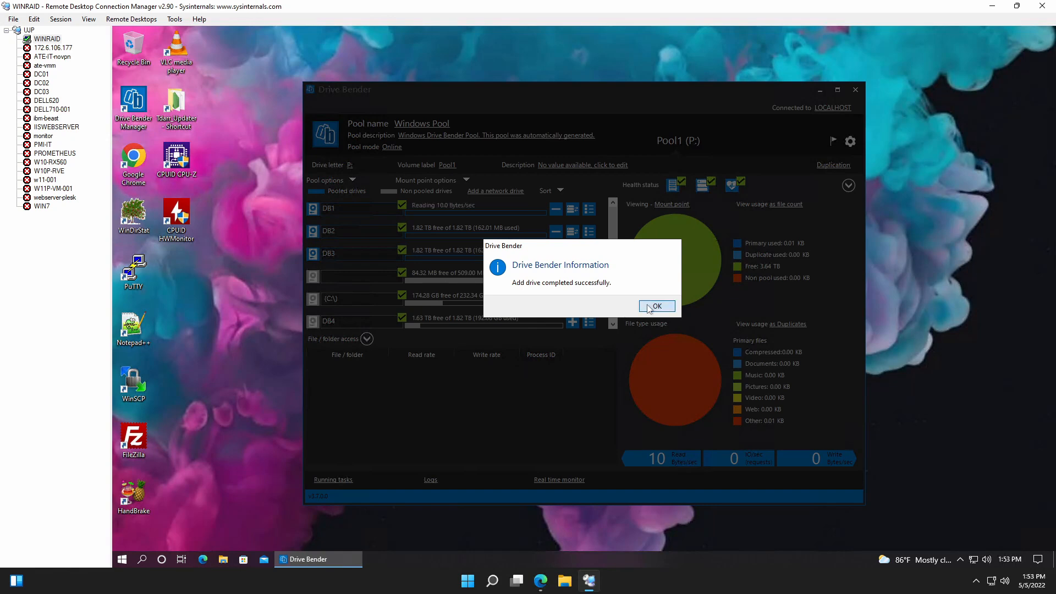
pyautogui.click(656, 307)
# Back out of adding DB4, and quick-format its volume on Disk 4 in Disk Management as NTFS with the default allocation unit size.
pyautogui.click(570, 321)
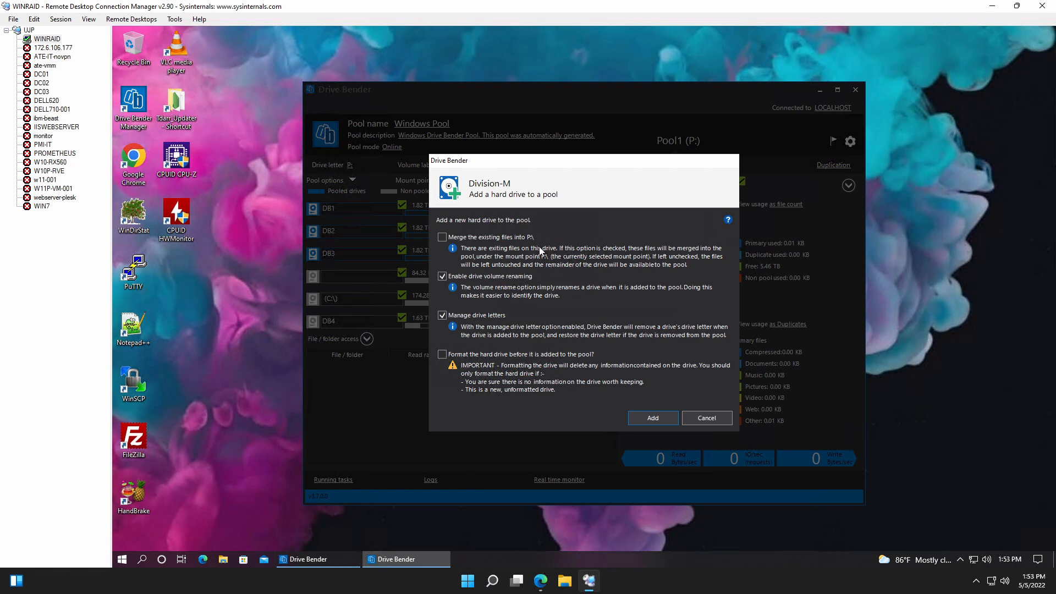
pyautogui.click(707, 417)
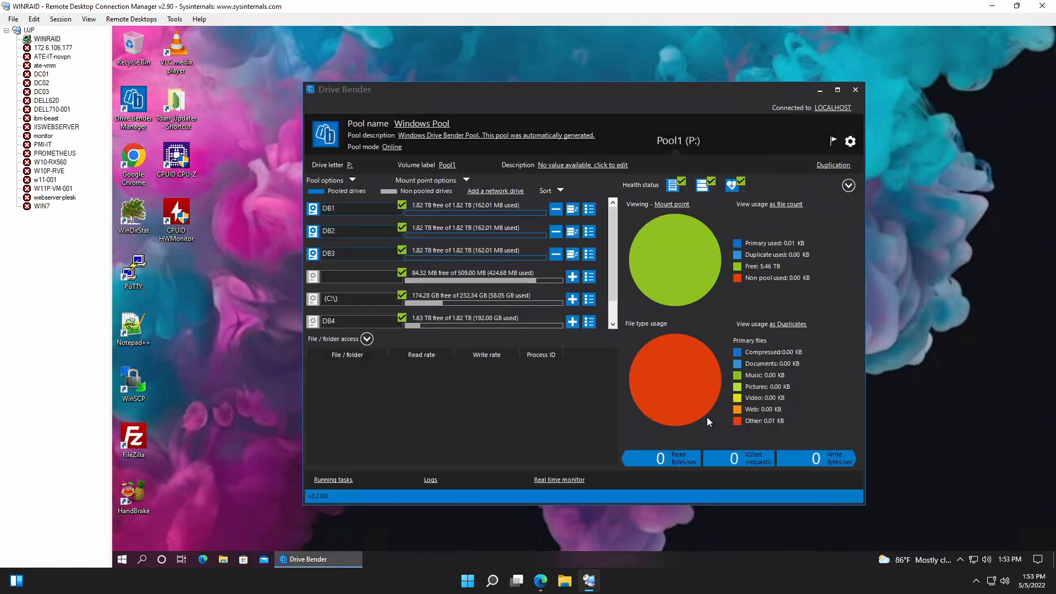
pyautogui.rightClick(122, 559)
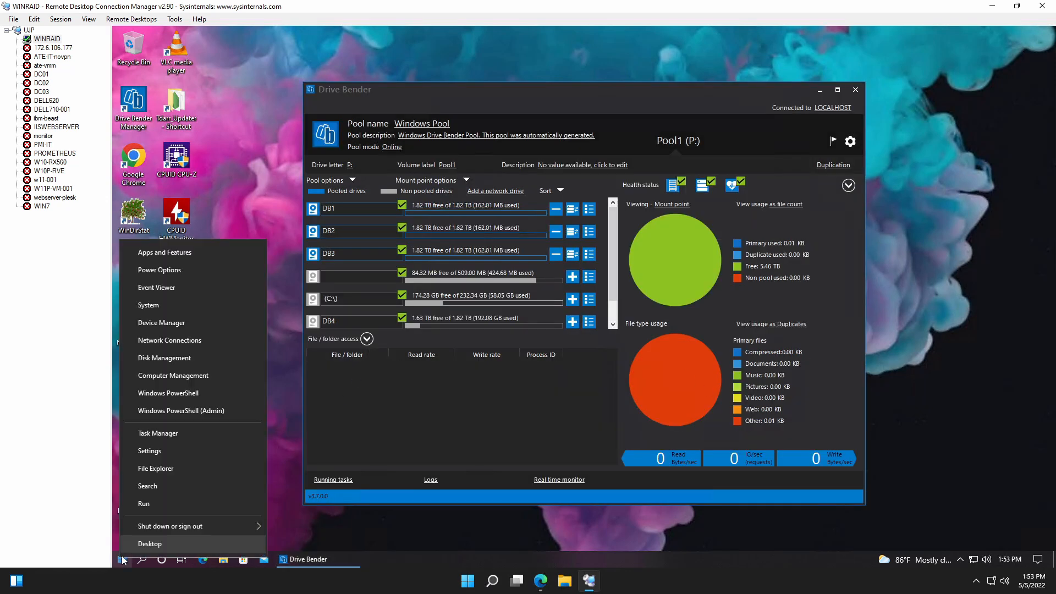
pyautogui.click(172, 358)
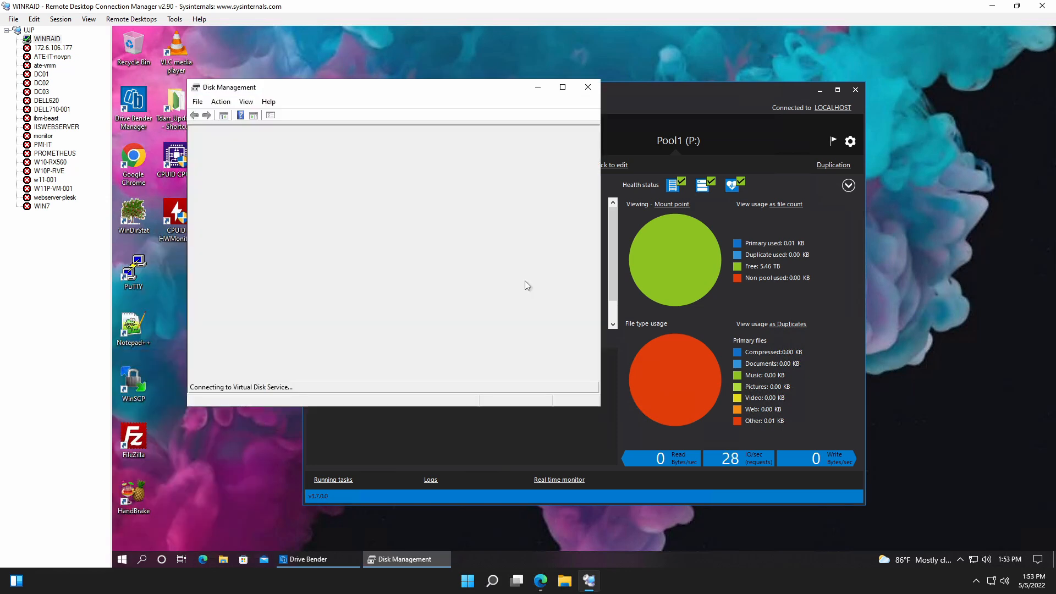
pyautogui.click(565, 88)
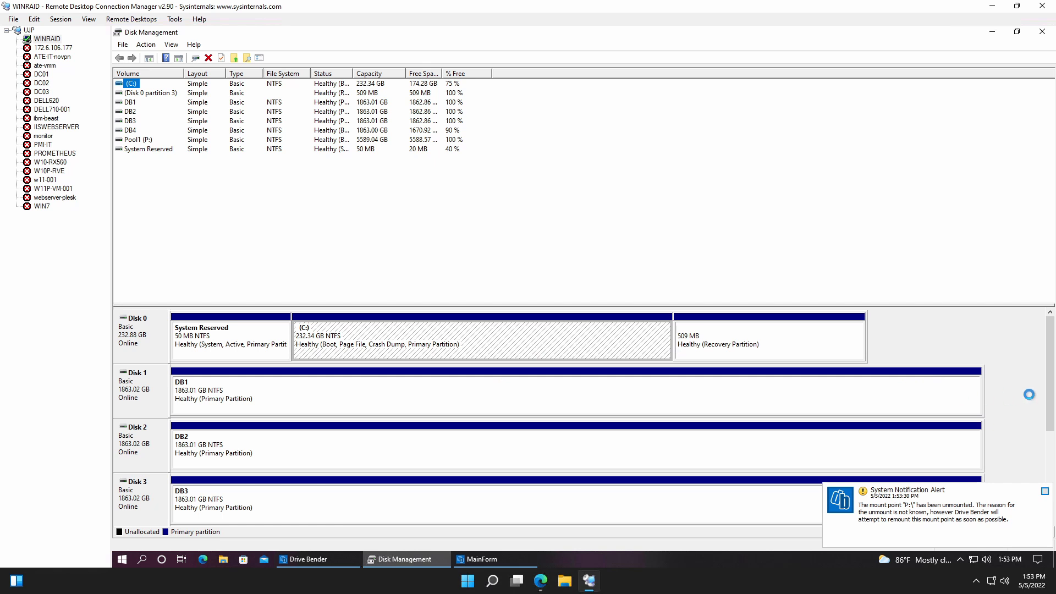
pyautogui.moveTo(1051, 383); pyautogui.dragTo(1051, 512)
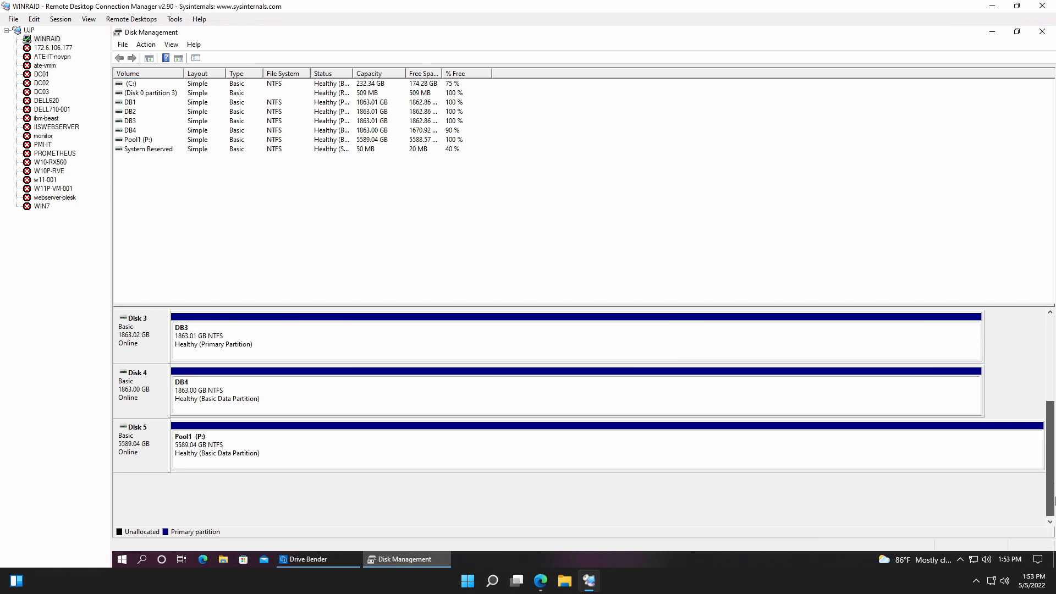
pyautogui.click(336, 395)
pyautogui.rightClick(335, 395)
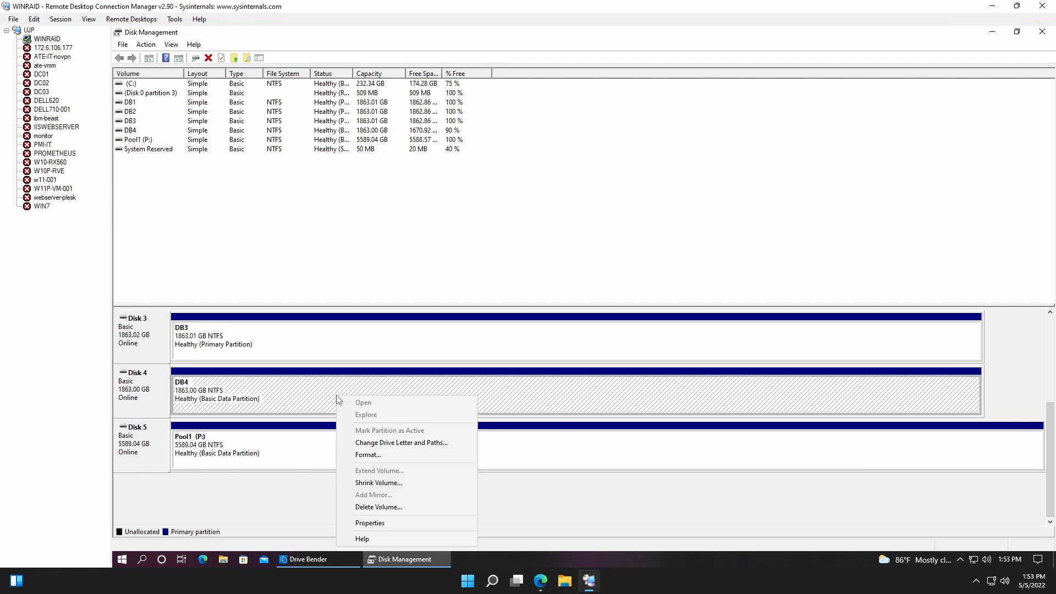
pyautogui.click(404, 454)
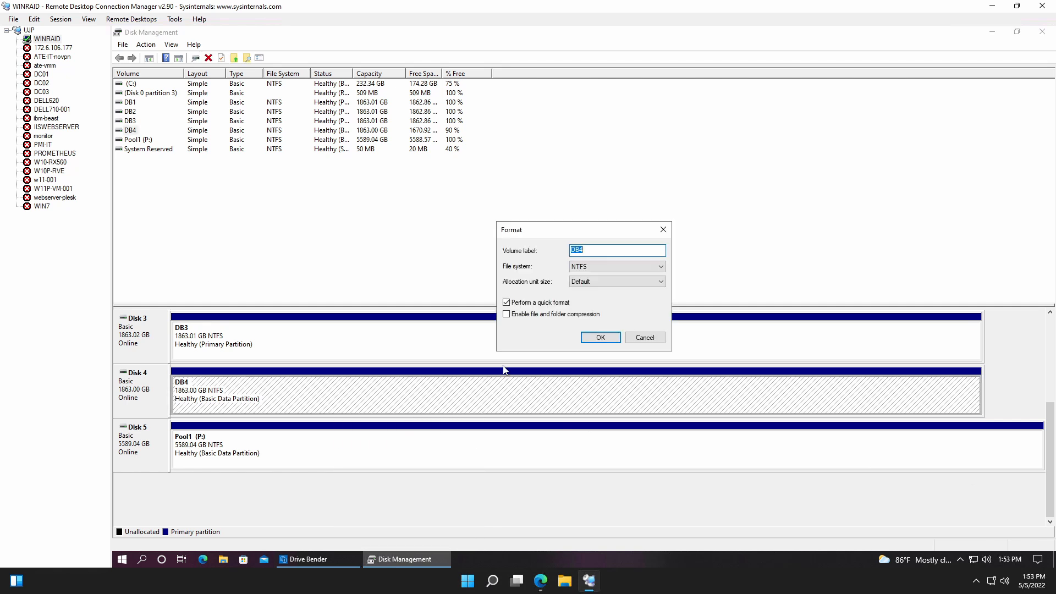
pyautogui.click(609, 338)
pyautogui.click(611, 339)
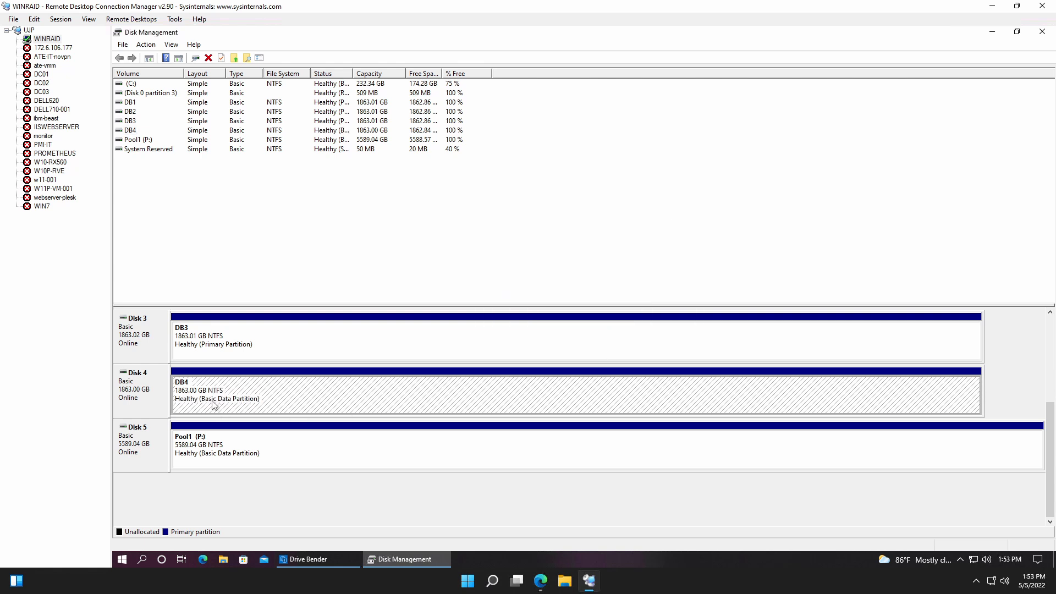
pyautogui.click(1042, 32)
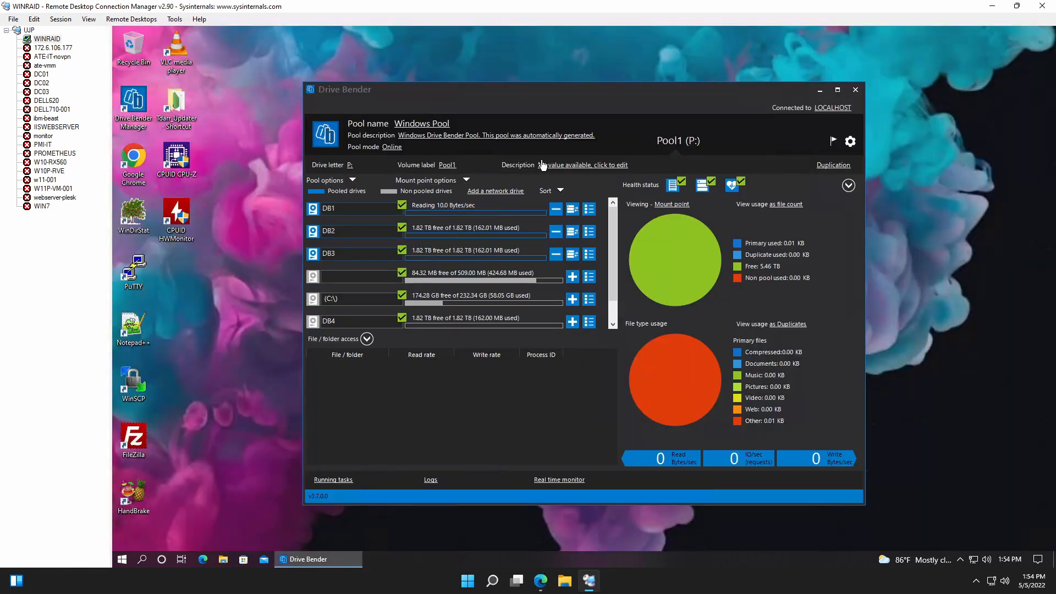
# Add the reformatted DB4 drive to the Pool1 pool, keeping drive volume renaming and drive letter management enabled.
pyautogui.click(572, 325)
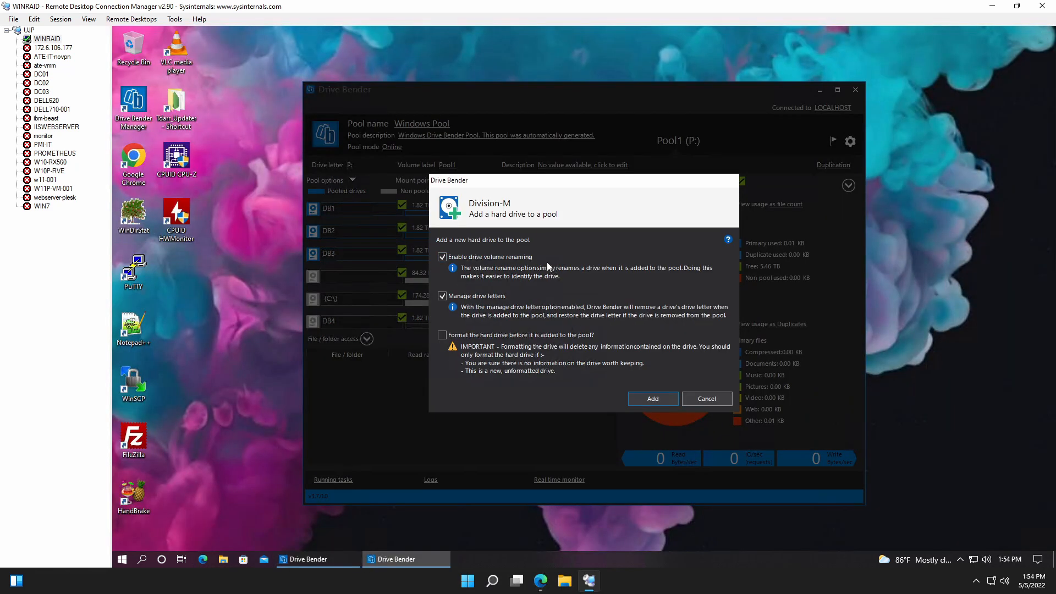
pyautogui.click(653, 399)
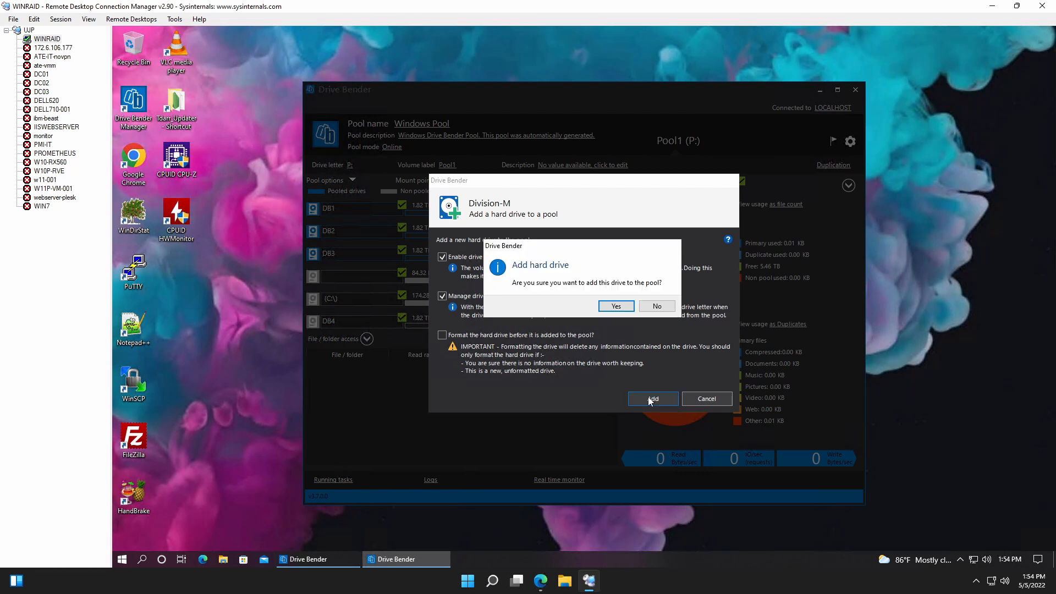
pyautogui.click(614, 305)
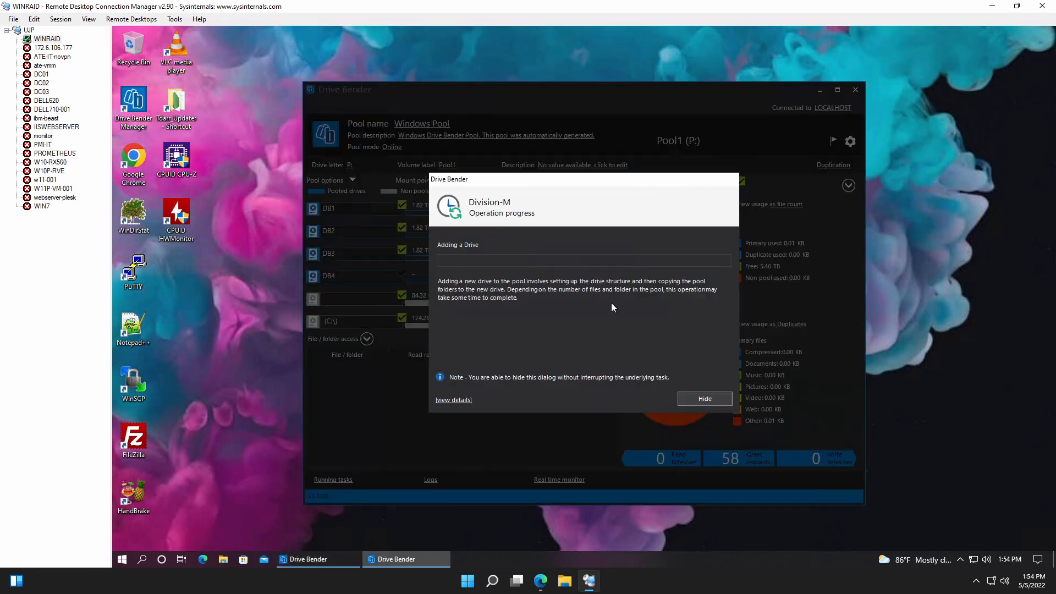
pyautogui.click(657, 307)
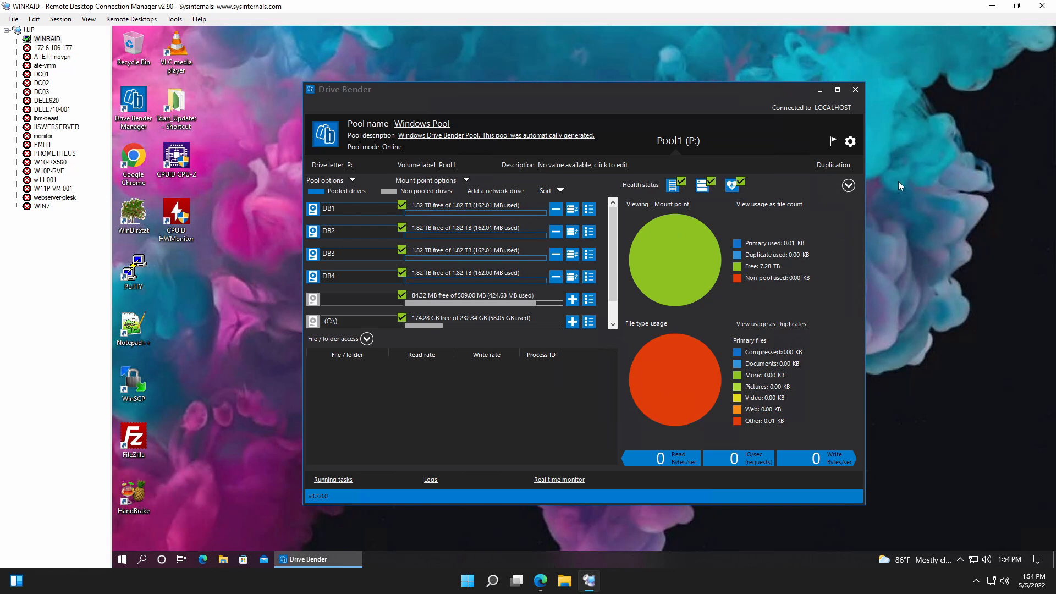
# Enable CRC file validation in the safety options of the Drive Bender settings.
pyautogui.click(851, 142)
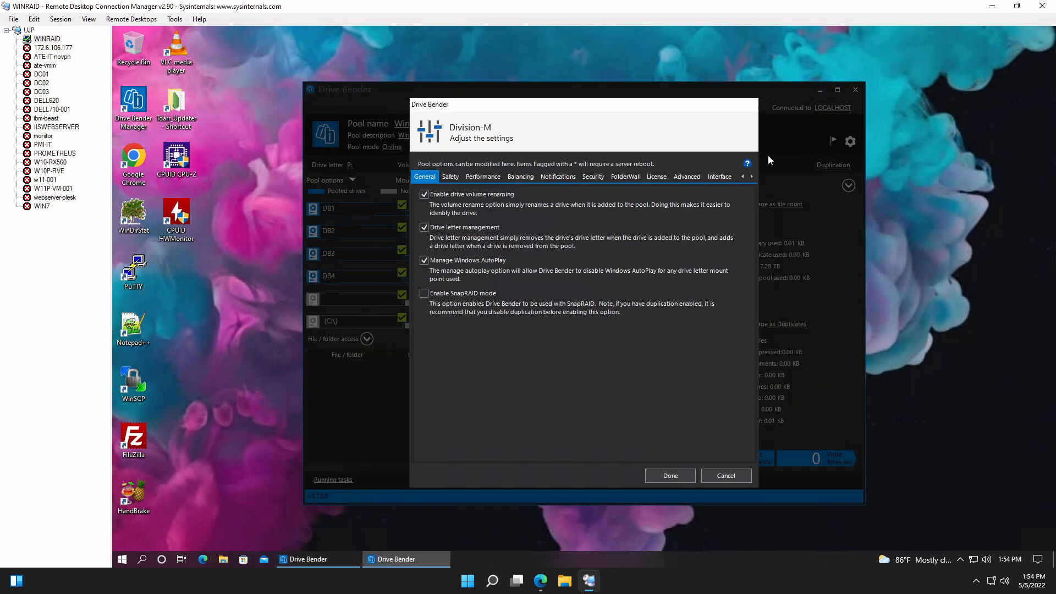
pyautogui.click(443, 177)
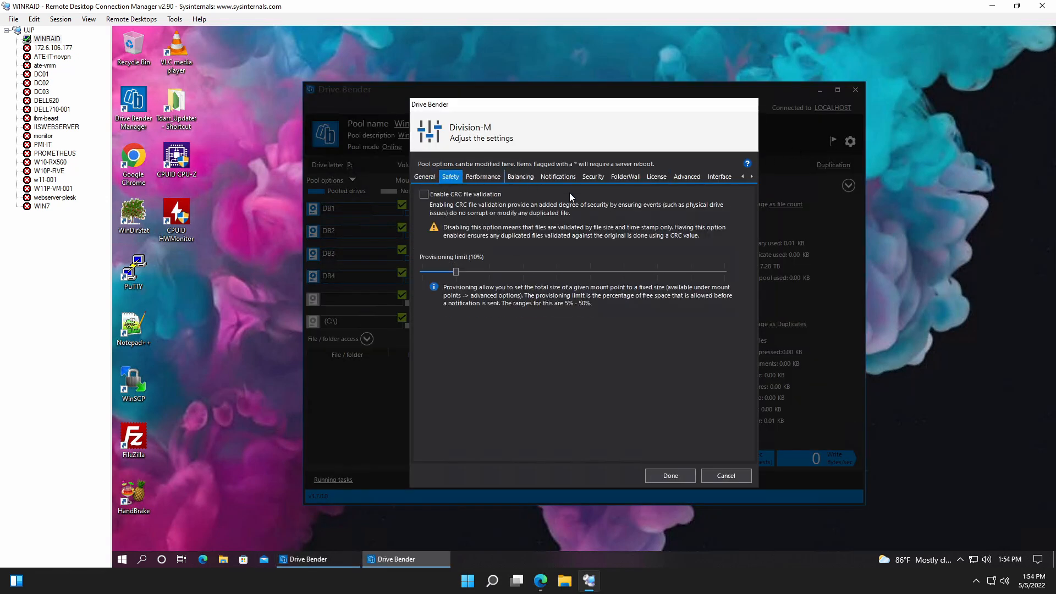
pyautogui.click(425, 194)
# Review the performance, balancing, notification, security, FolderWall, advanced, interface and general options in the Drive Bender settings.
pyautogui.click(489, 177)
pyautogui.click(522, 178)
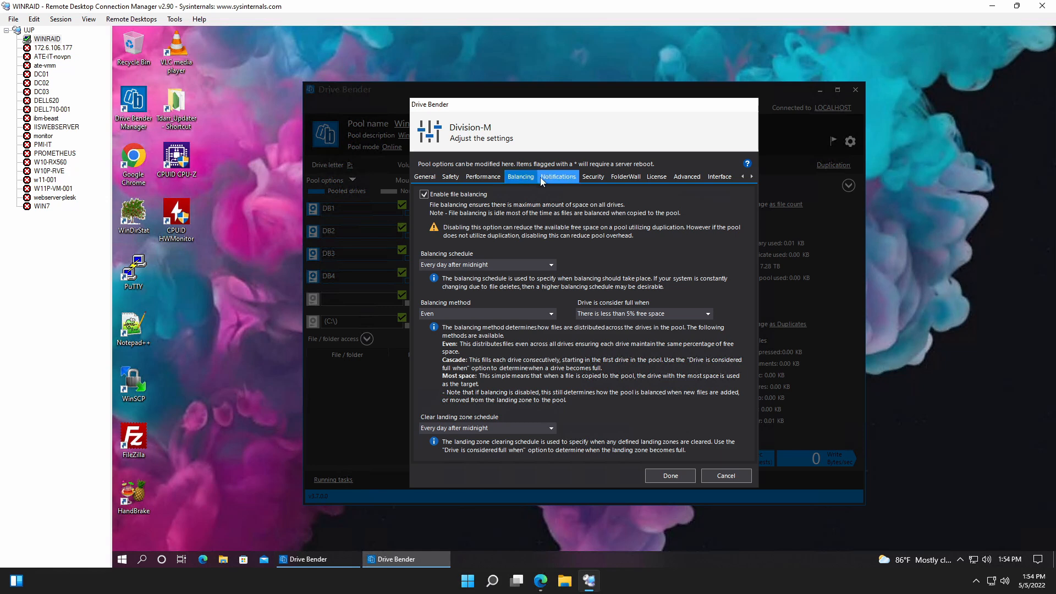
pyautogui.click(559, 178)
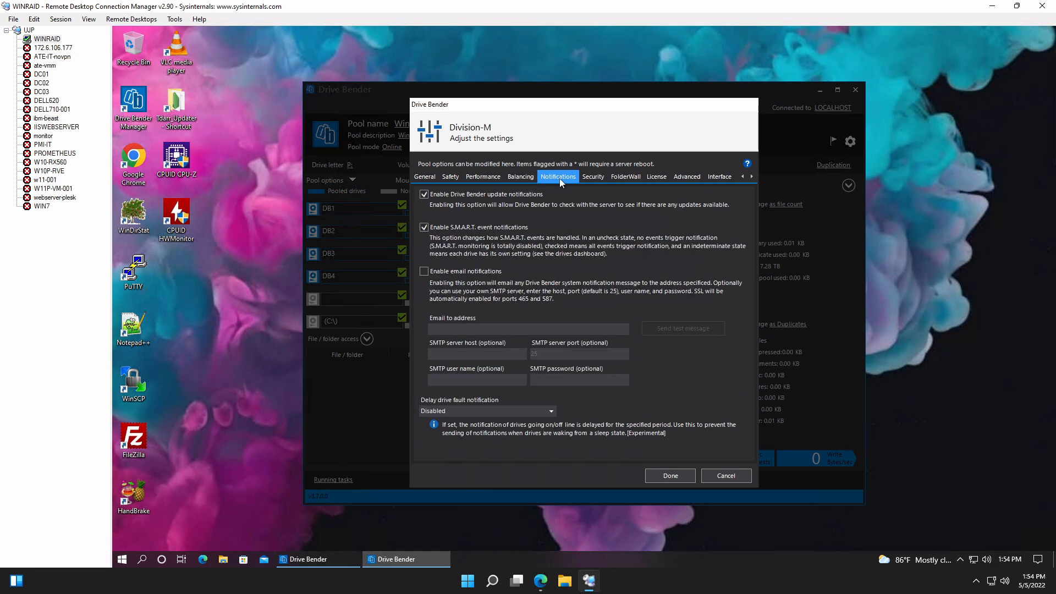
pyautogui.click(584, 178)
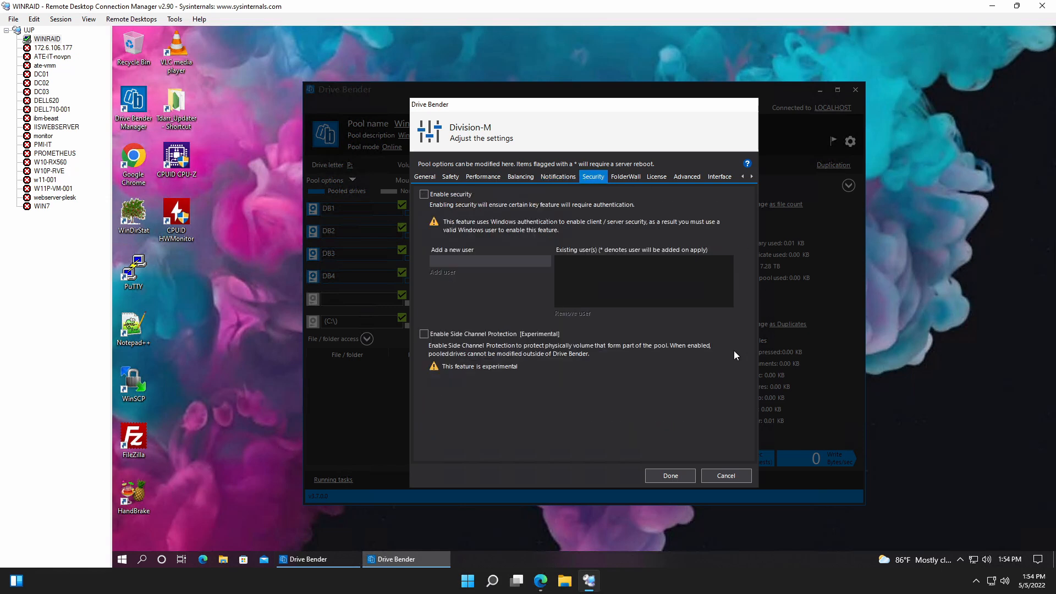
pyautogui.click(623, 179)
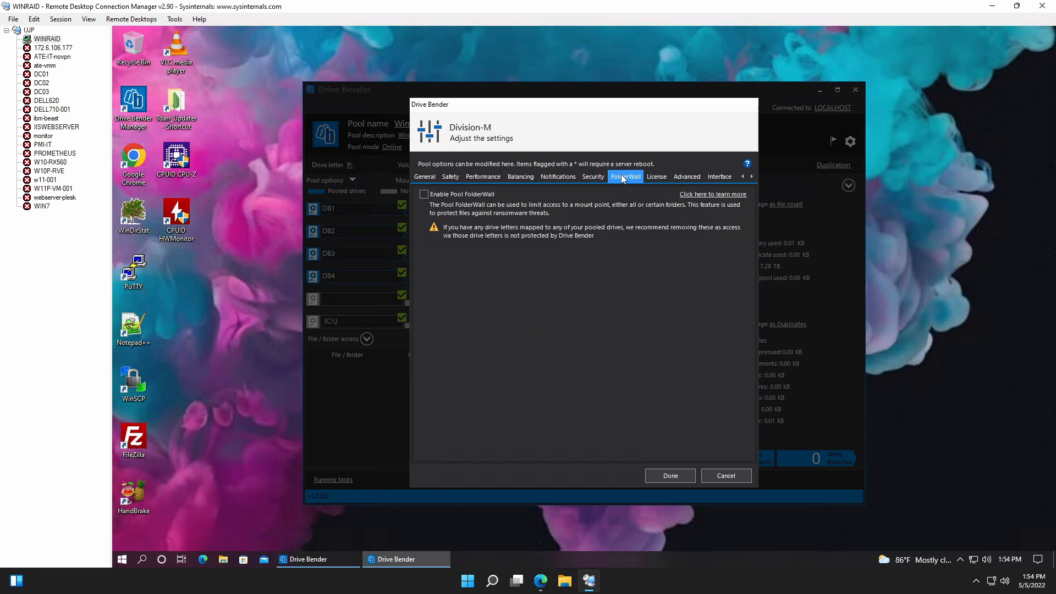
pyautogui.click(697, 179)
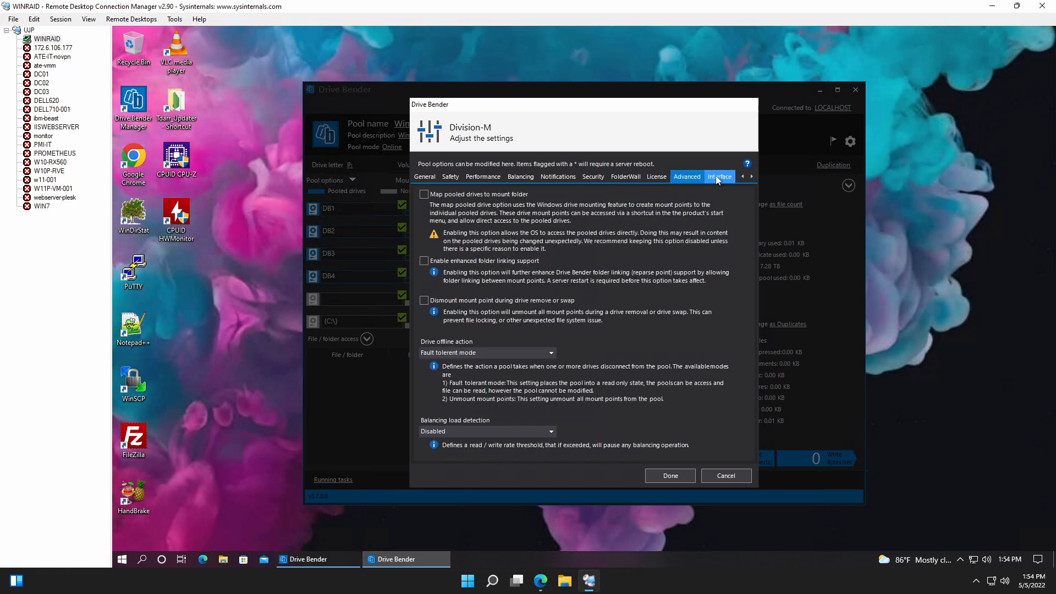
pyautogui.click(717, 177)
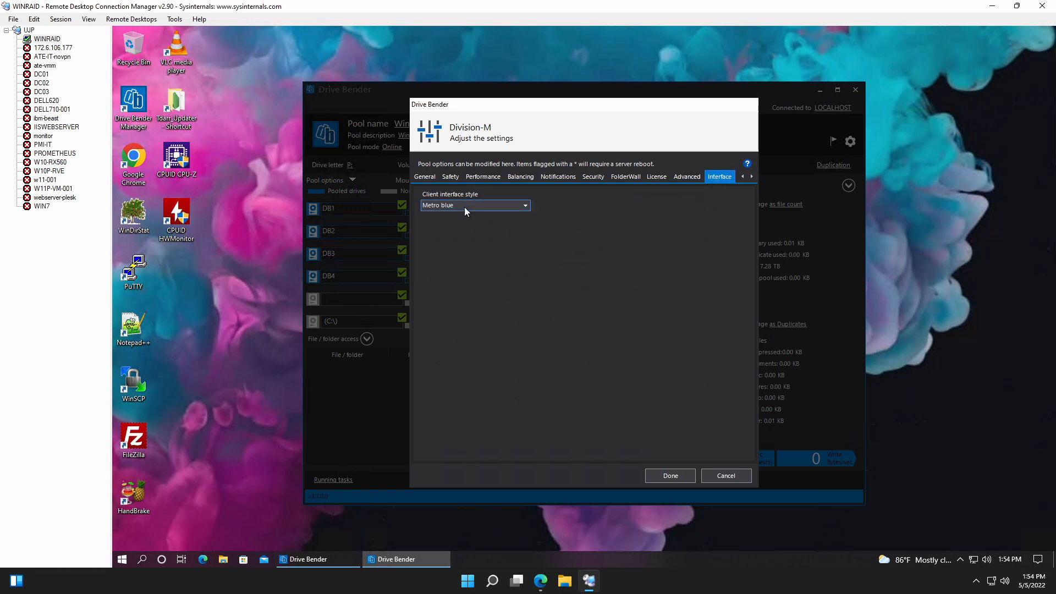
pyautogui.click(526, 206)
pyautogui.click(526, 206)
pyautogui.click(424, 177)
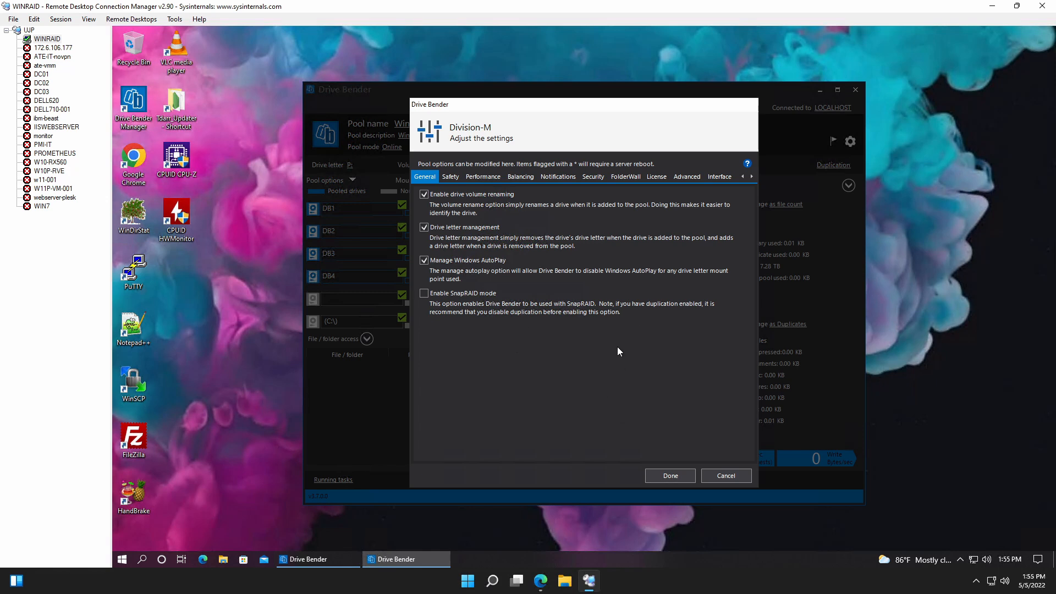
# Apply the Drive Bender settings and close Drive Bender.
pyautogui.click(671, 477)
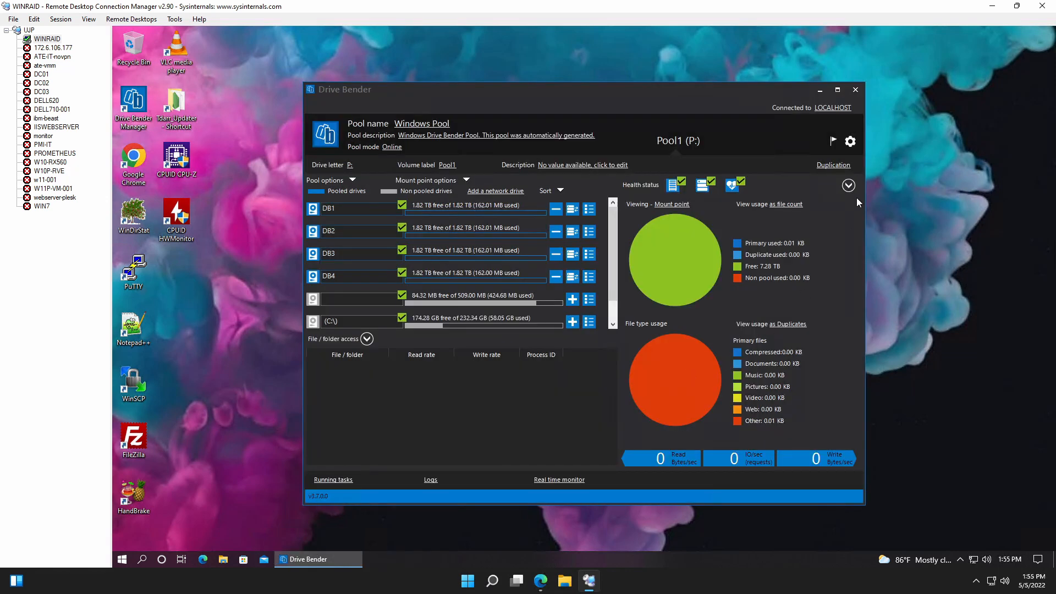
pyautogui.click(856, 89)
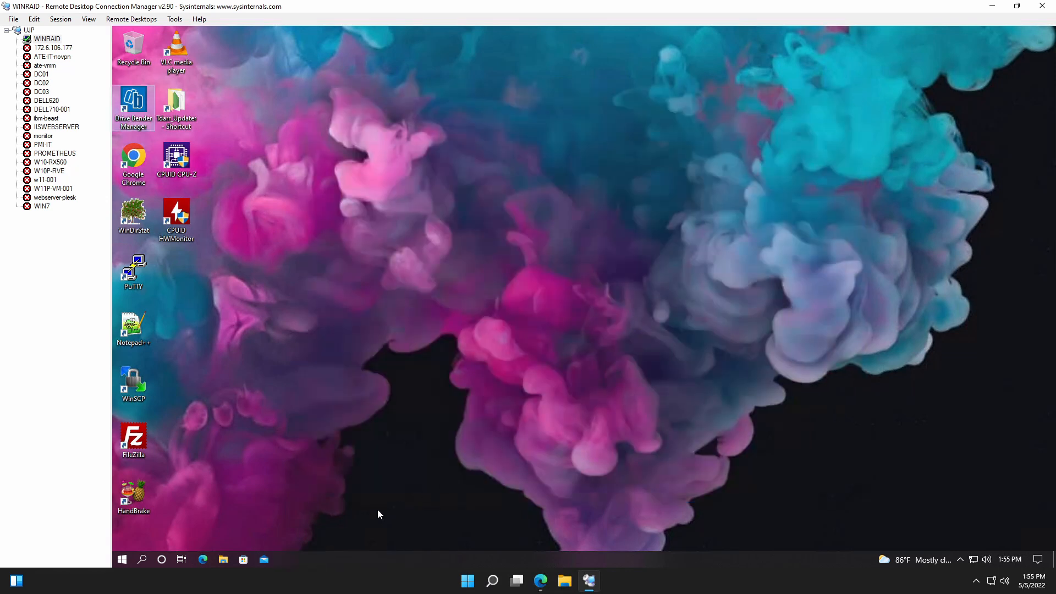
# Create a folder named media in the root of Pool1 (P:) using File Explorer, and close the window.
pyautogui.click(231, 558)
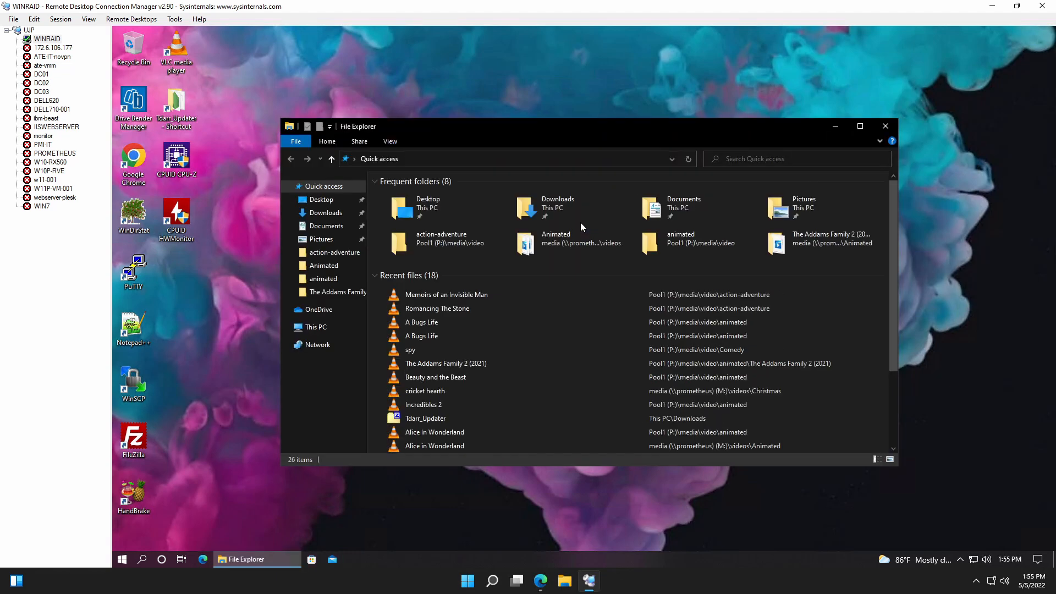
pyautogui.click(329, 327)
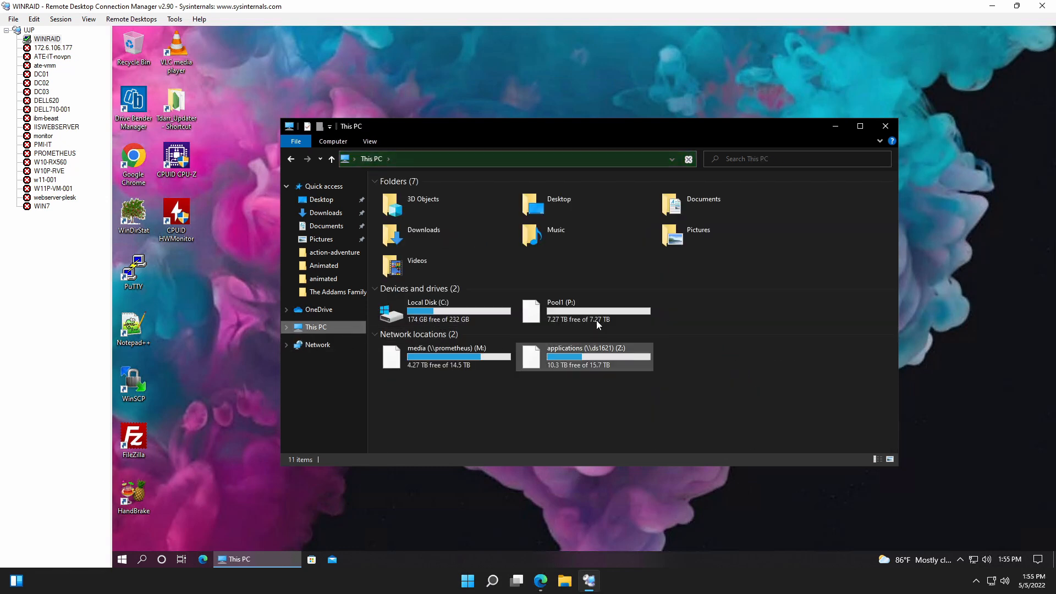
pyautogui.doubleClick(597, 314)
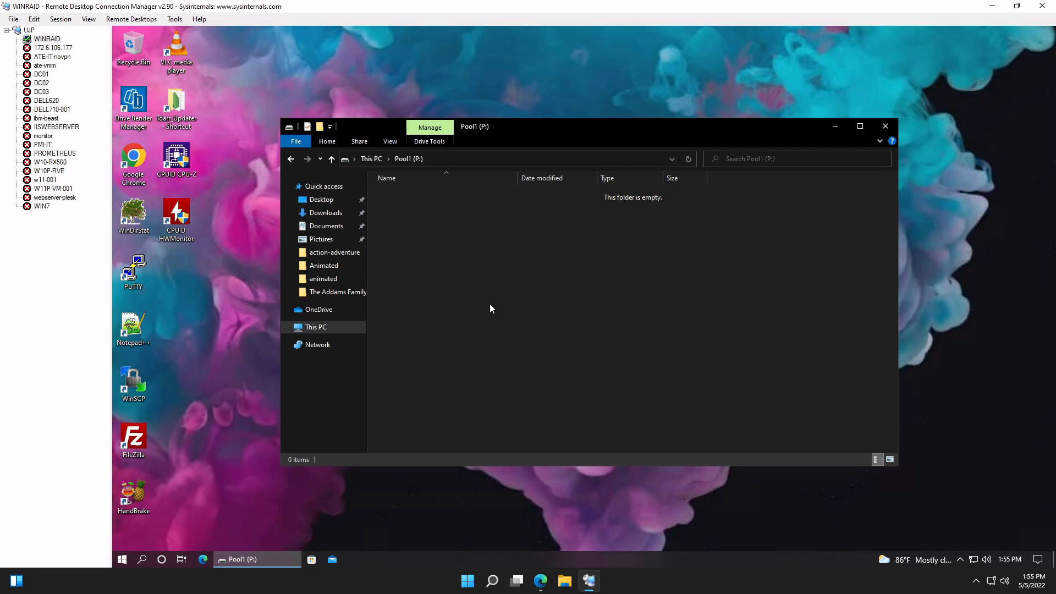
pyautogui.rightClick(461, 301)
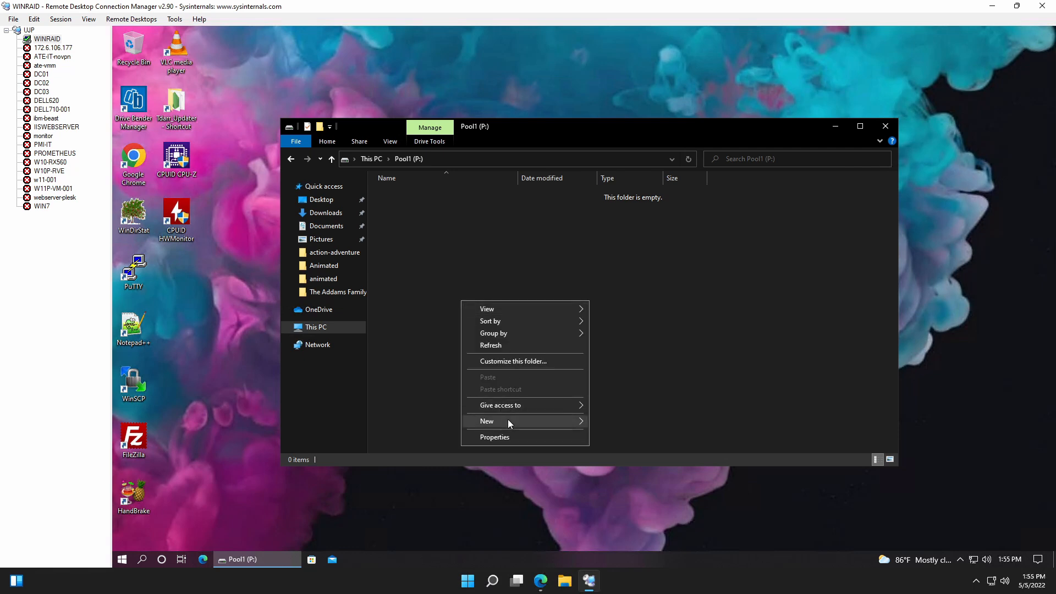
pyautogui.moveTo(510, 420)
pyautogui.click(618, 422)
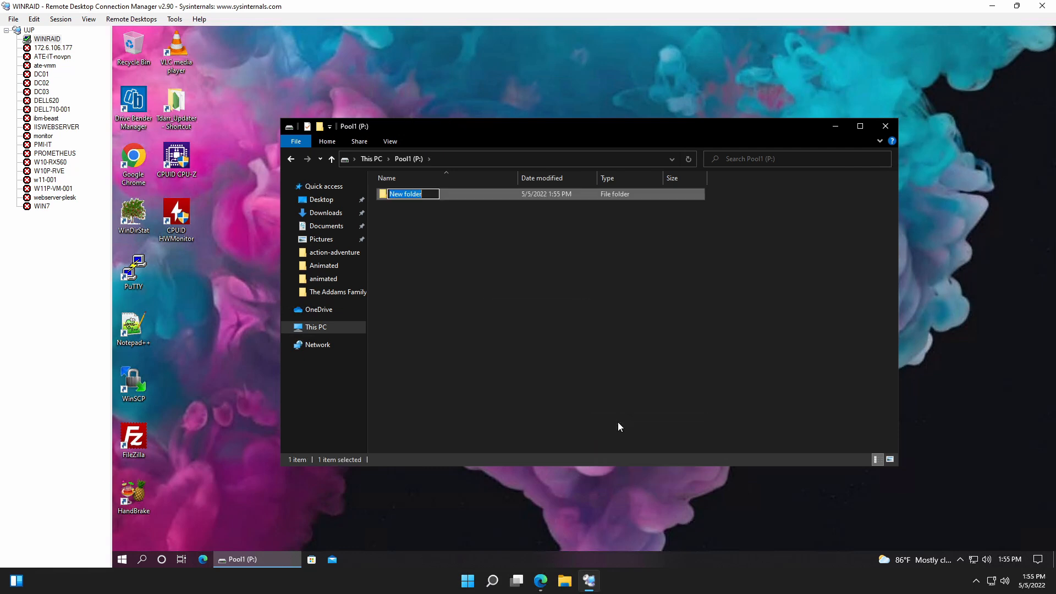
pyautogui.write('media')
pyautogui.press('Return')
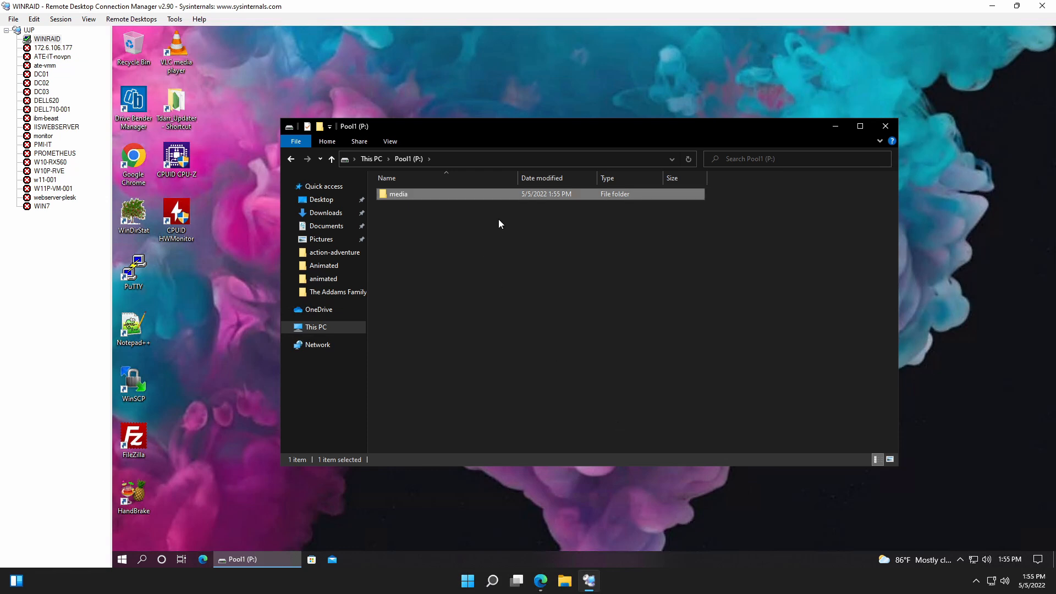
pyautogui.click(888, 126)
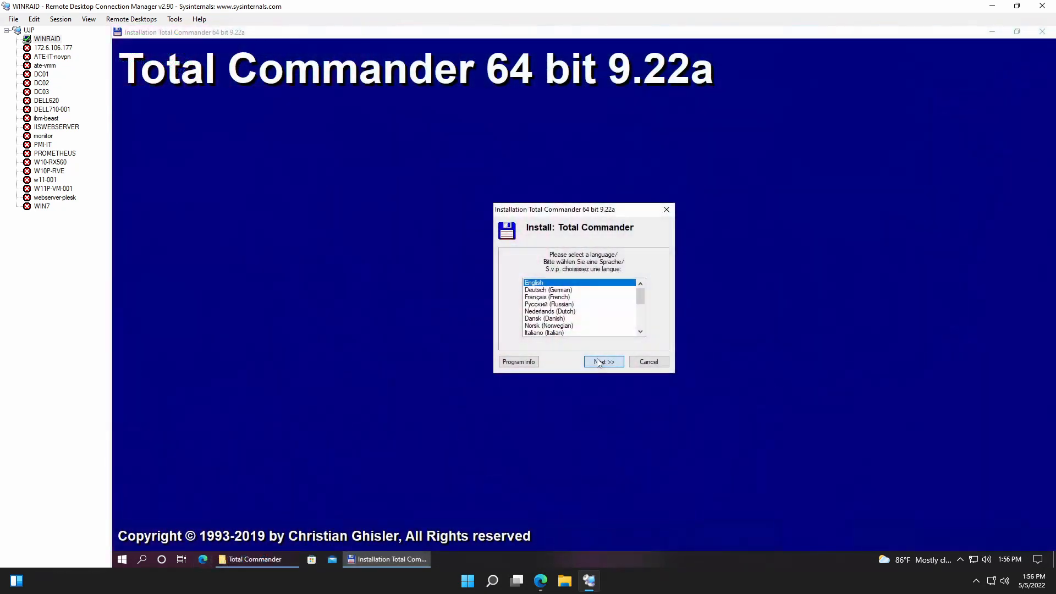
# Install Total Commander 64 bit 9.22a in English with the default ini file location, and close the installer's folder window.
pyautogui.click(614, 362)
pyautogui.click(616, 363)
pyautogui.click(615, 362)
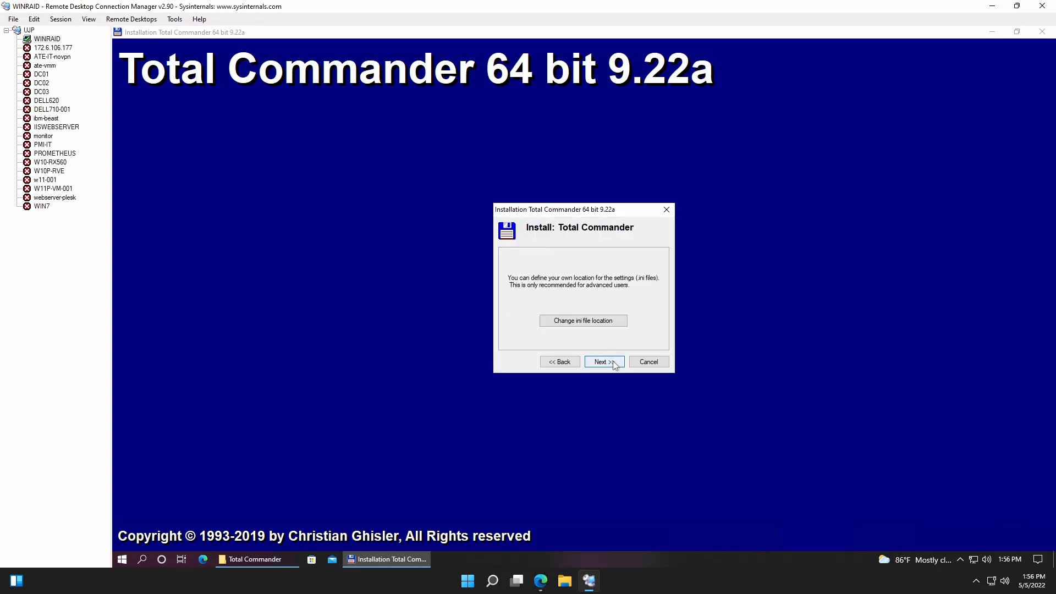
pyautogui.click(615, 363)
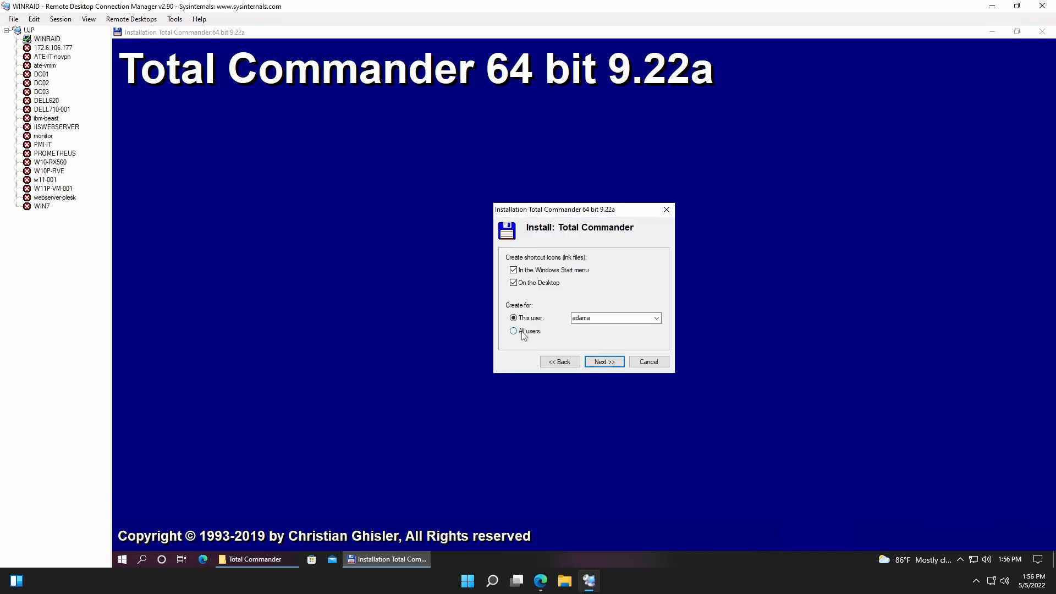
pyautogui.click(603, 362)
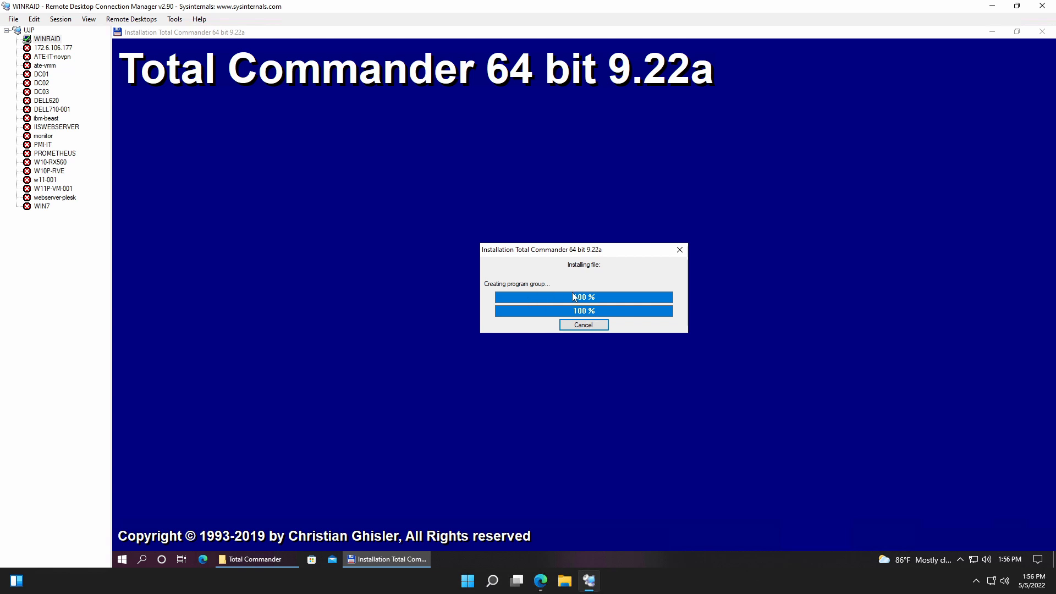
pyautogui.click(615, 329)
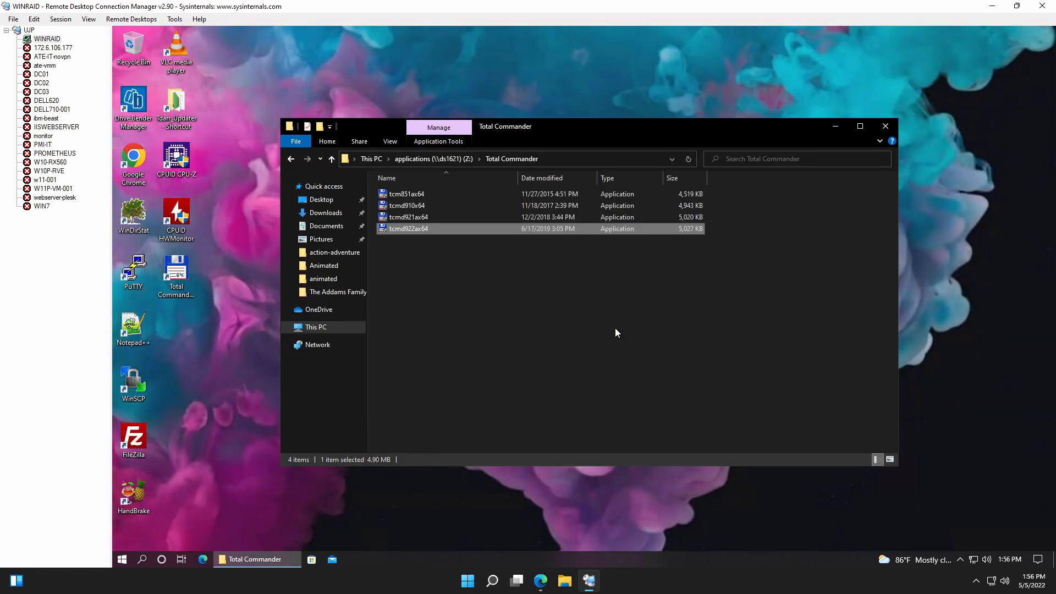
pyautogui.click(885, 127)
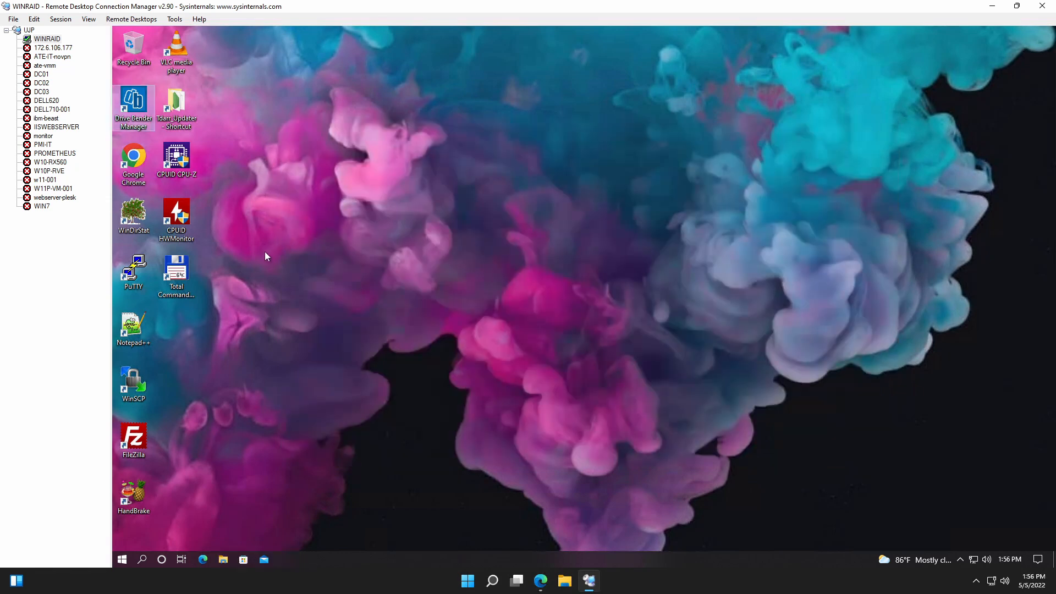
# Start Total Commander and configure it to show hidden files and copy the date/time of directories, keeping the wcmicons.dll icon library.
pyautogui.doubleClick(176, 269)
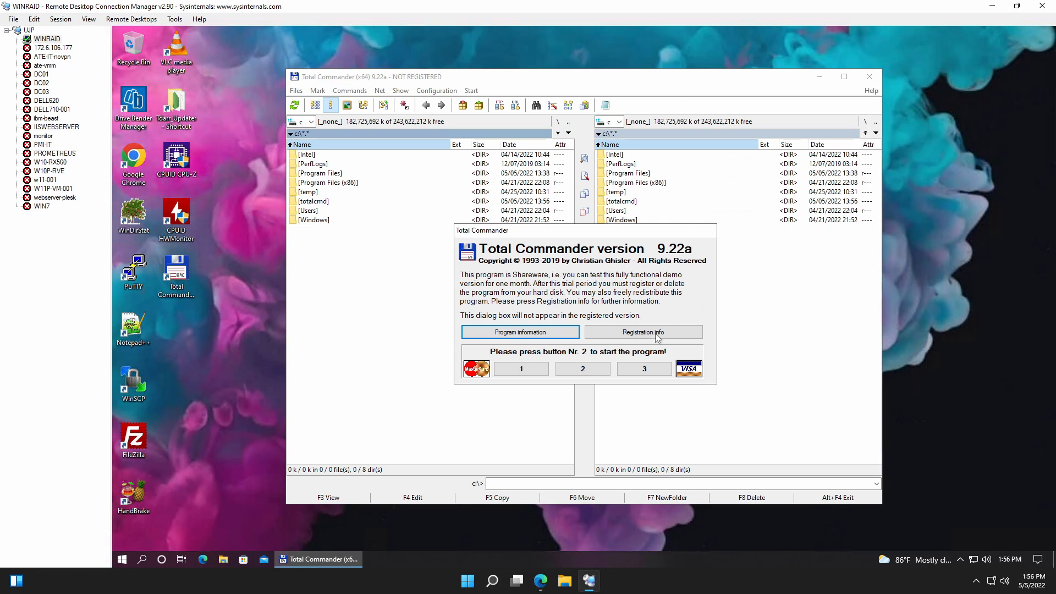
pyautogui.click(582, 369)
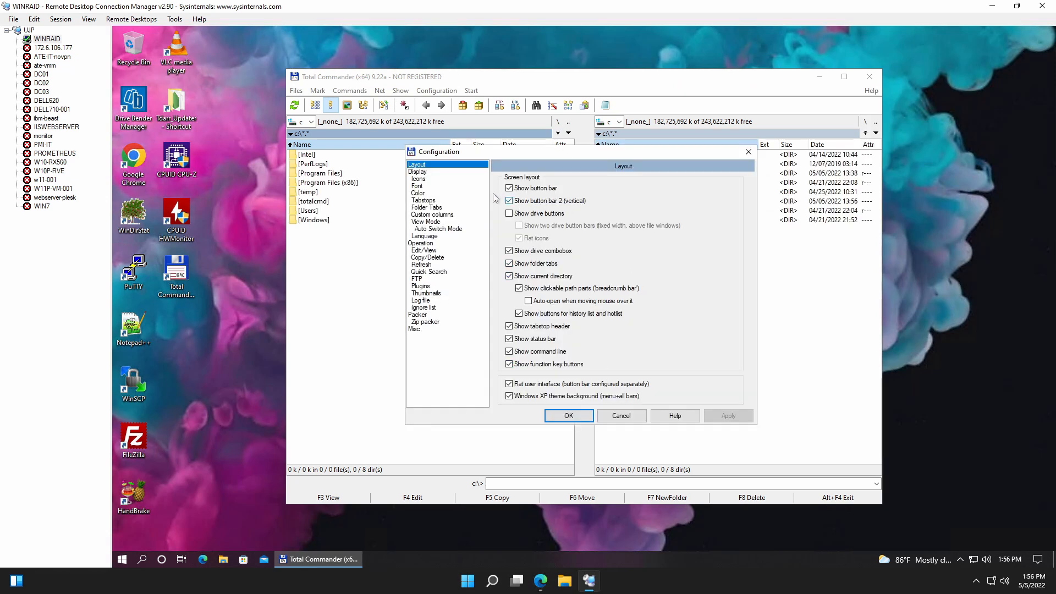
pyautogui.click(420, 171)
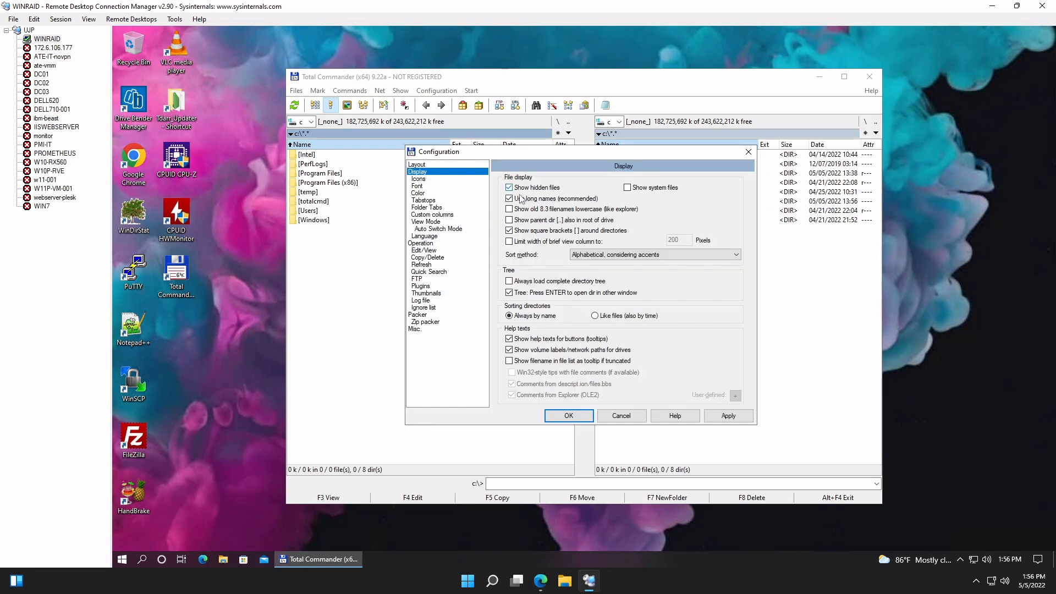
pyautogui.click(426, 252)
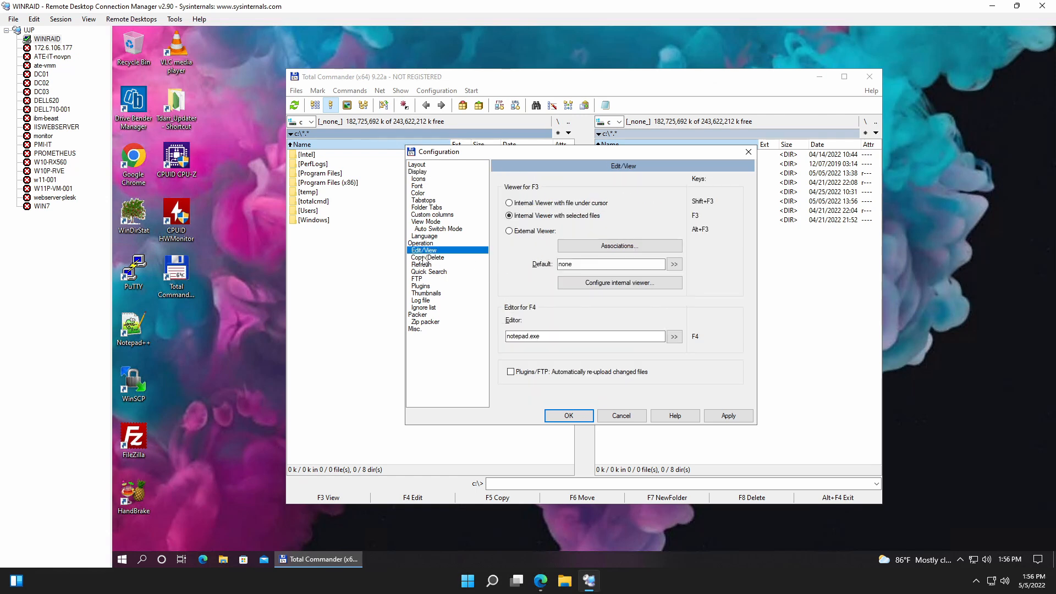
pyautogui.click(429, 258)
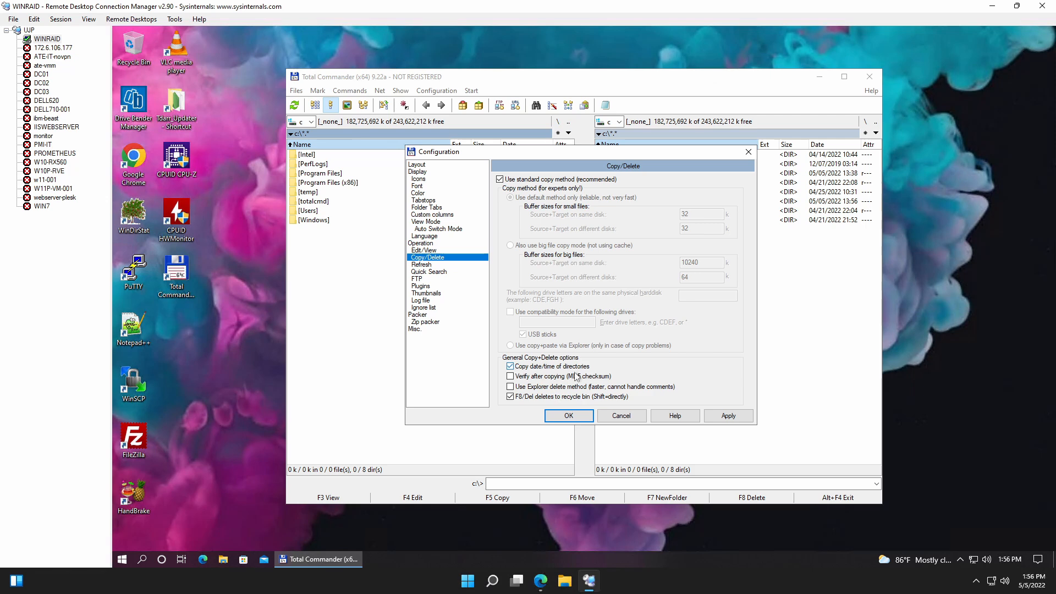
pyautogui.click(572, 369)
pyautogui.click(742, 420)
pyautogui.click(585, 420)
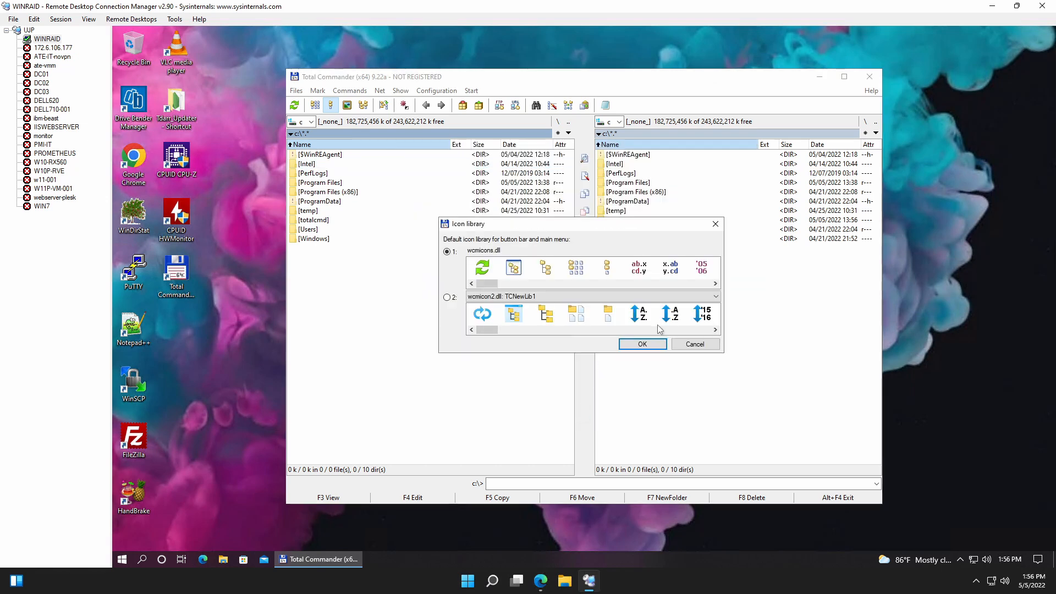
pyautogui.click(644, 344)
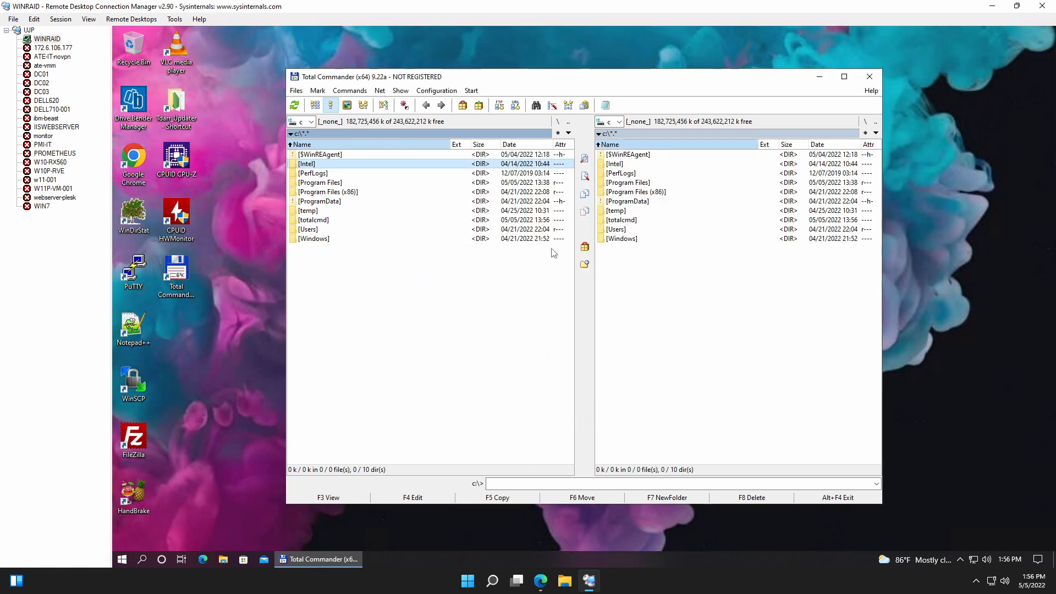
# Open p:\media in the target file pane and the M: network drive in the source file pane.
pyautogui.click(622, 122)
pyautogui.click(614, 153)
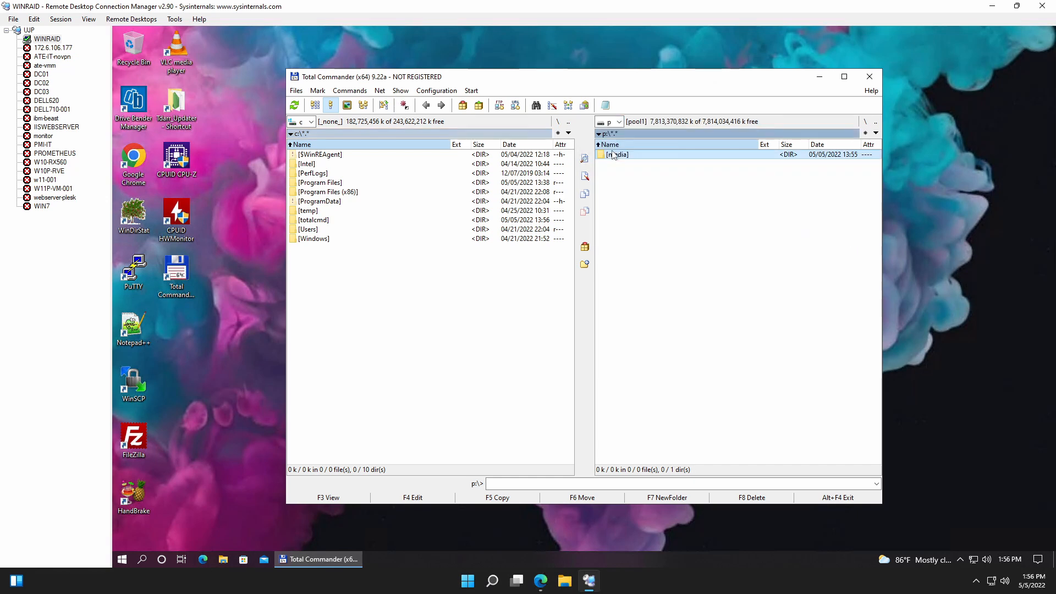
pyautogui.doubleClick(614, 155)
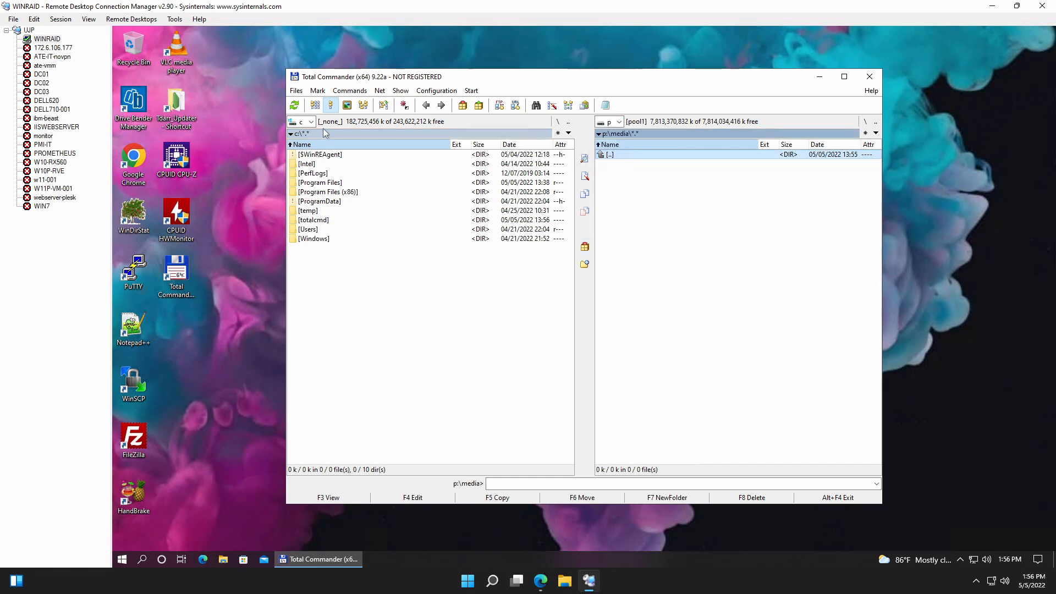
pyautogui.click(311, 121)
pyautogui.click(309, 144)
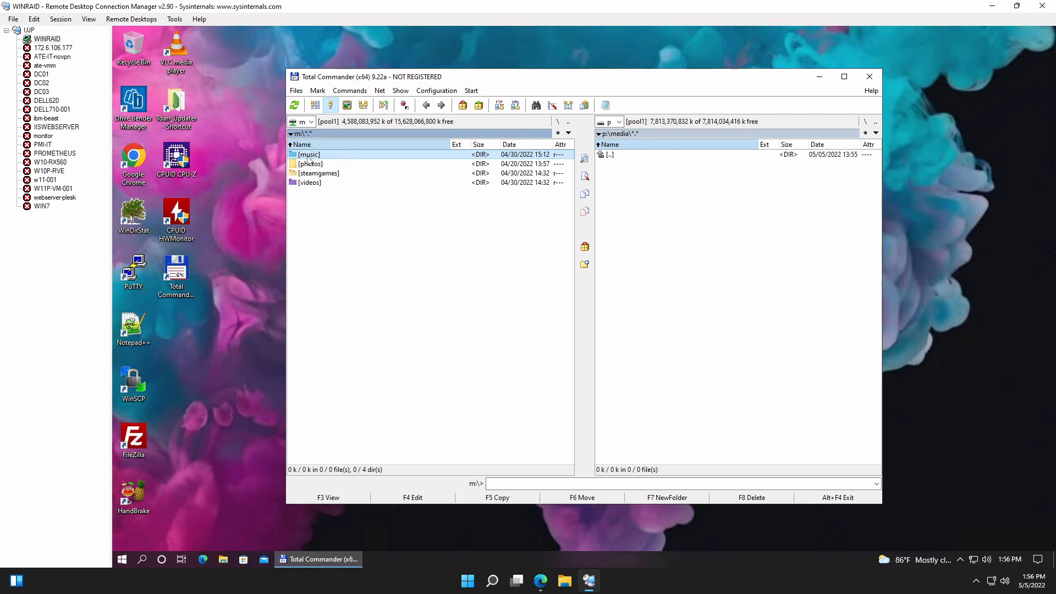
# Copy the music and photos folders from the M: drive to p:\media without verification or NTFS permissions.
pyautogui.keyDown('ctrl'); pyautogui.click(308, 157); pyautogui.keyUp('ctrl')
pyautogui.keyDown('ctrl'); pyautogui.click(312, 165); pyautogui.keyUp('ctrl')
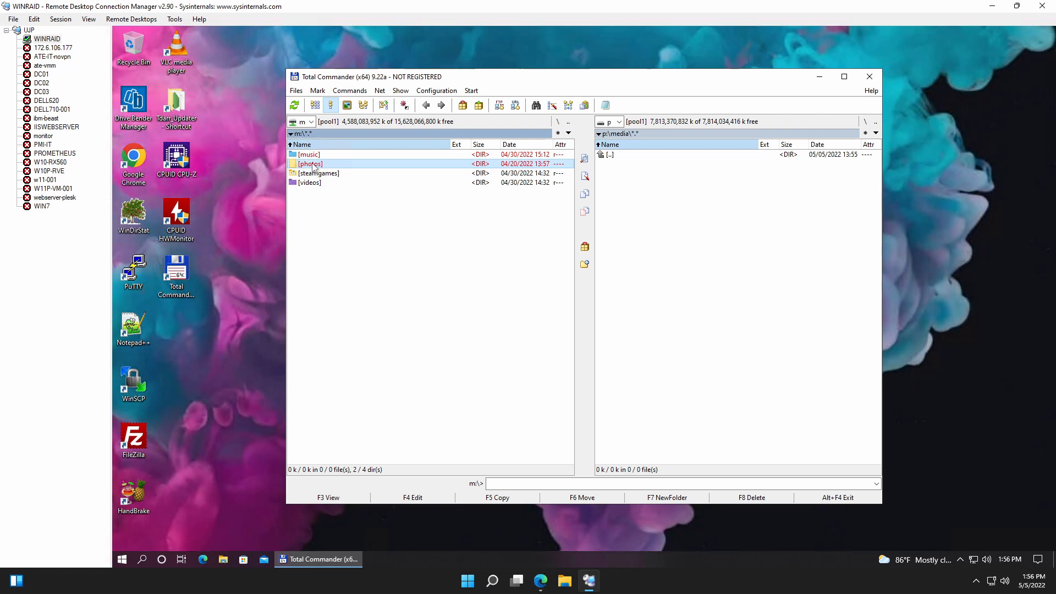
pyautogui.moveTo(314, 166); pyautogui.dragTo(709, 241)
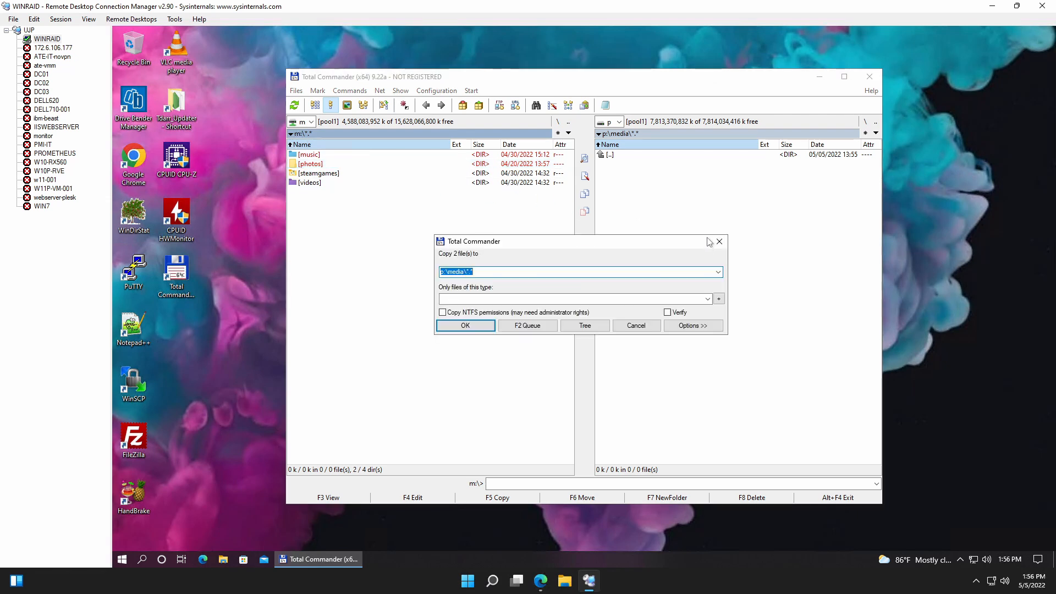
pyautogui.click(476, 326)
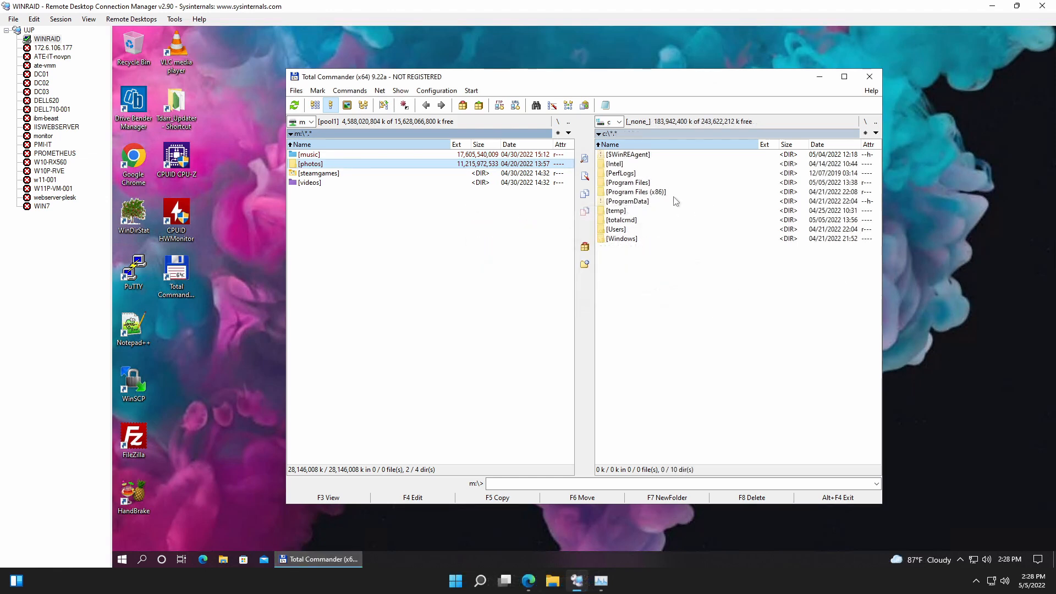
# Close Total Commander and open This PC in File Explorer.
pyautogui.click(866, 80)
pyautogui.click(223, 560)
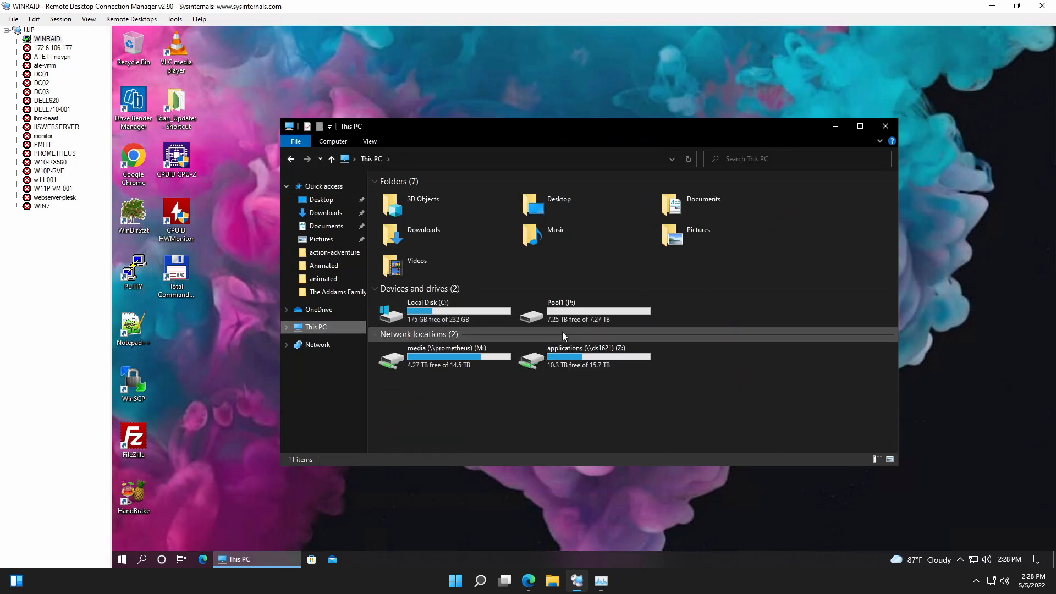
# Check the contents of the music and photos folders in media on Pool1 (P:), and close File Explorer.
pyautogui.doubleClick(582, 316)
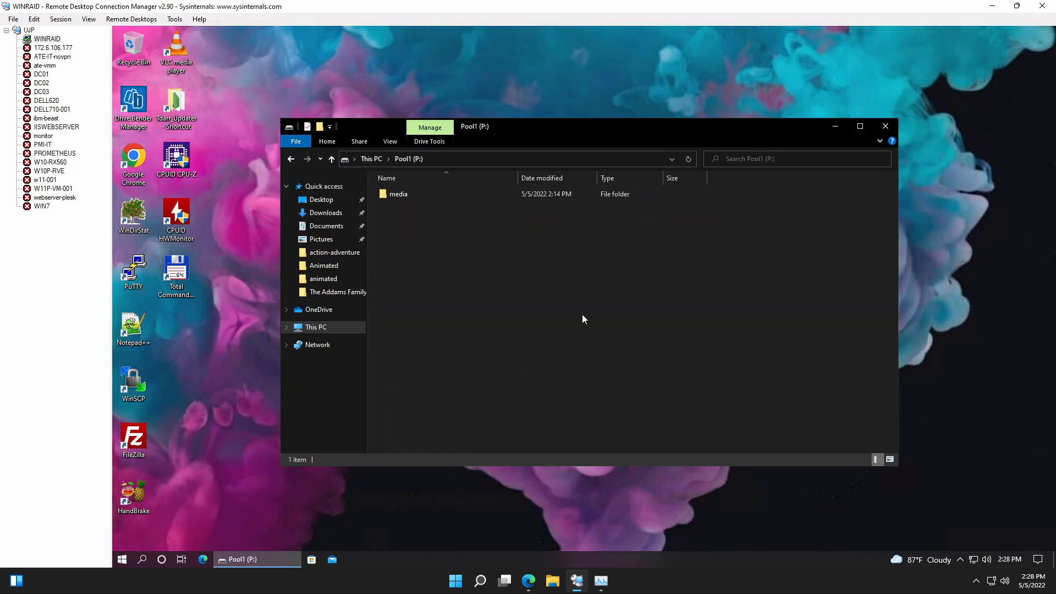
pyautogui.doubleClick(413, 196)
pyautogui.doubleClick(414, 196)
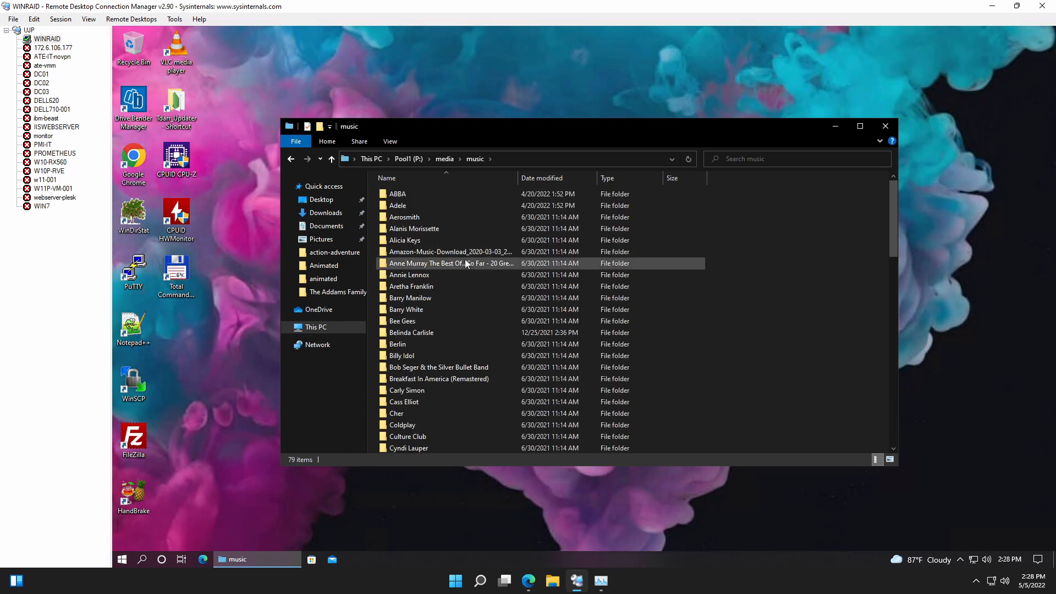
pyautogui.click(291, 159)
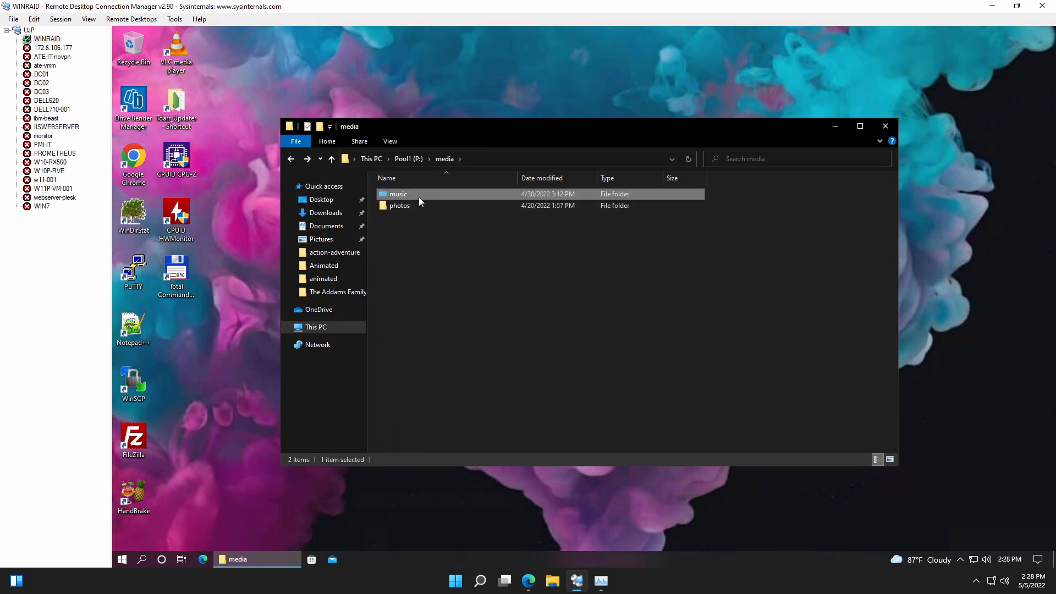
pyautogui.doubleClick(401, 210)
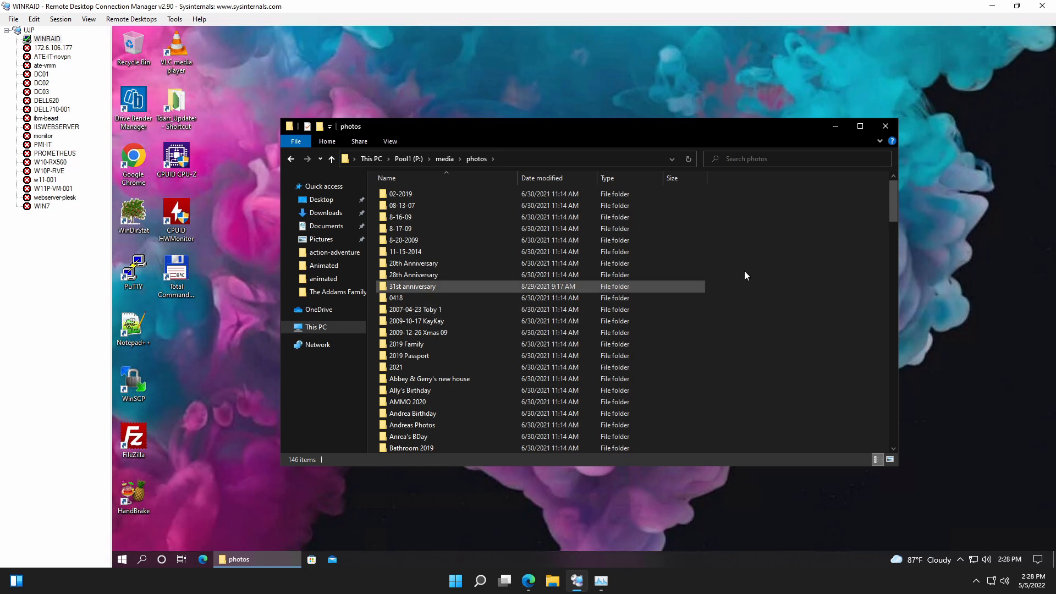
pyautogui.click(886, 126)
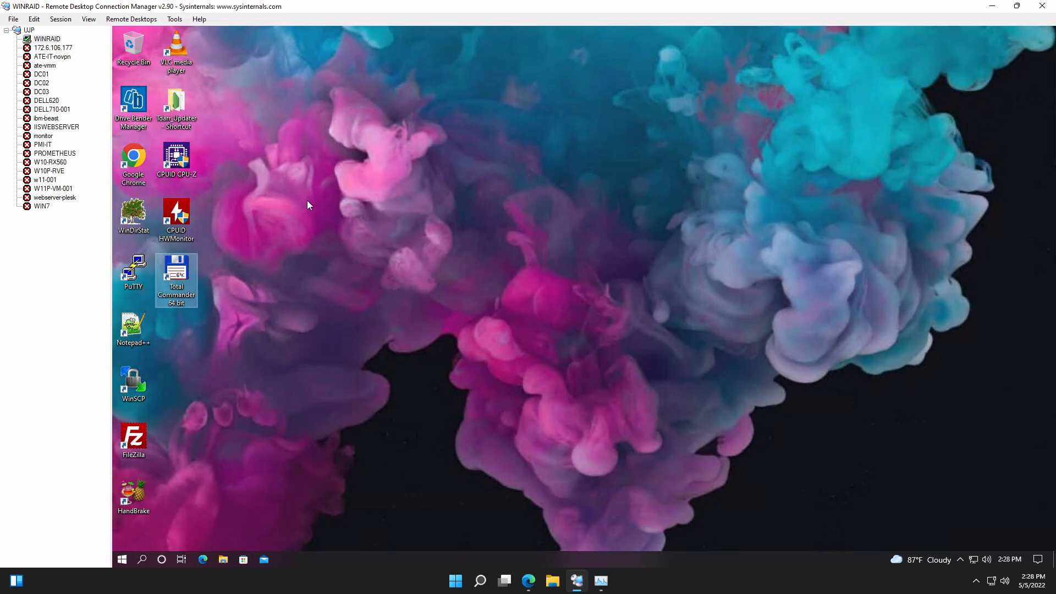
# Switch to Drive Bender Manager, open file duplication for Pool1, and expand P:\ down to the folders inside media.
pyautogui.doubleClick(132, 102)
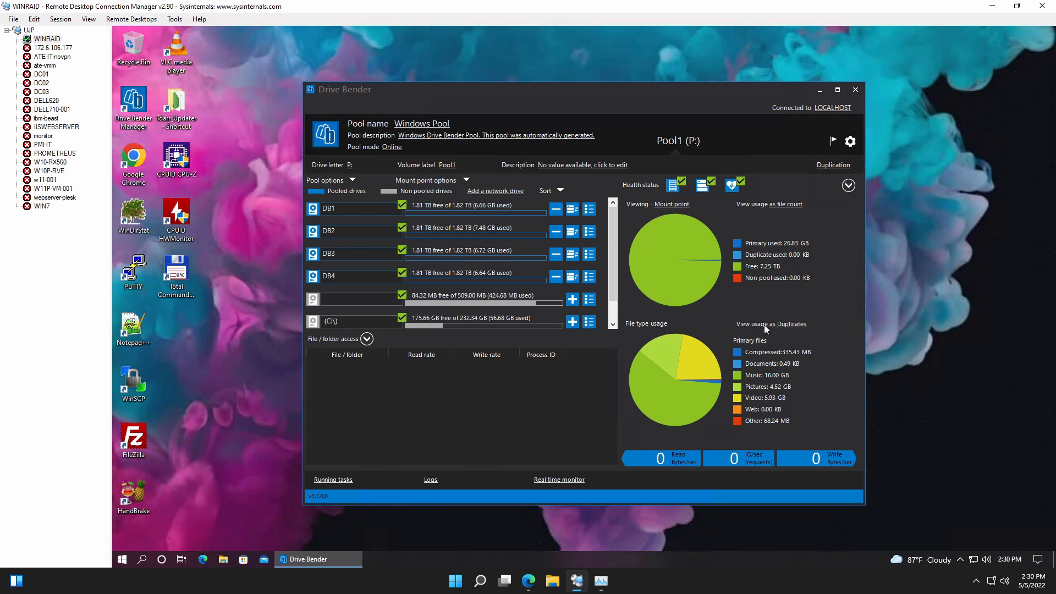
pyautogui.click(827, 166)
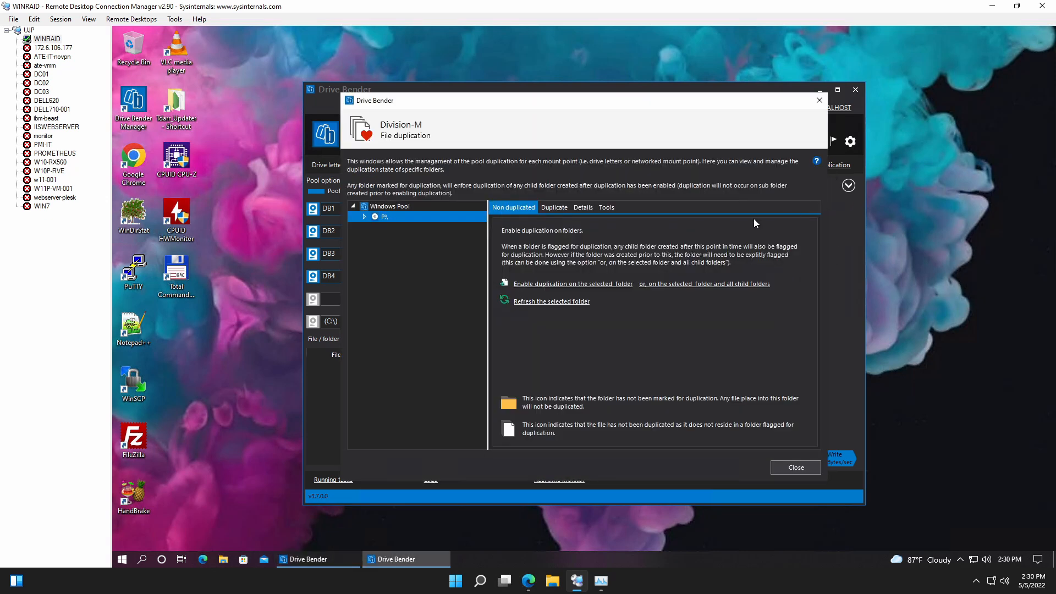
pyautogui.click(364, 216)
pyautogui.click(394, 231)
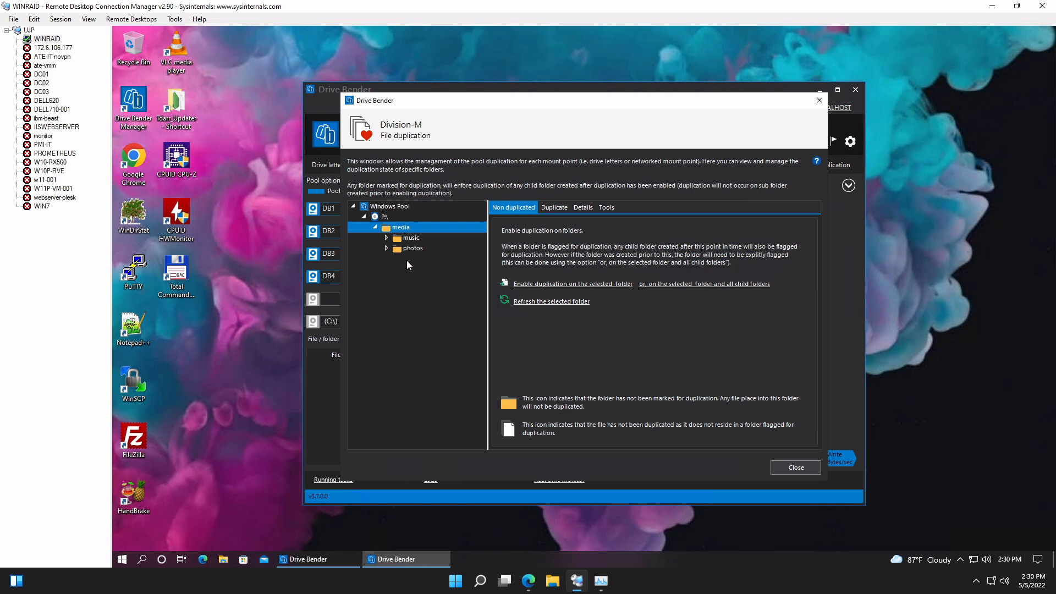
pyautogui.click(411, 249)
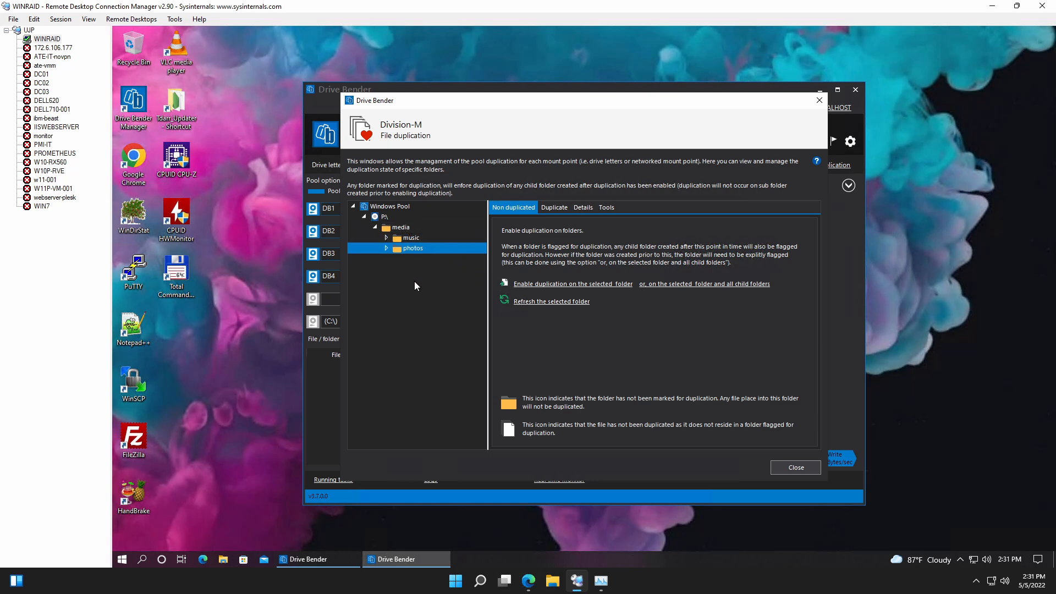
pyautogui.click(415, 239)
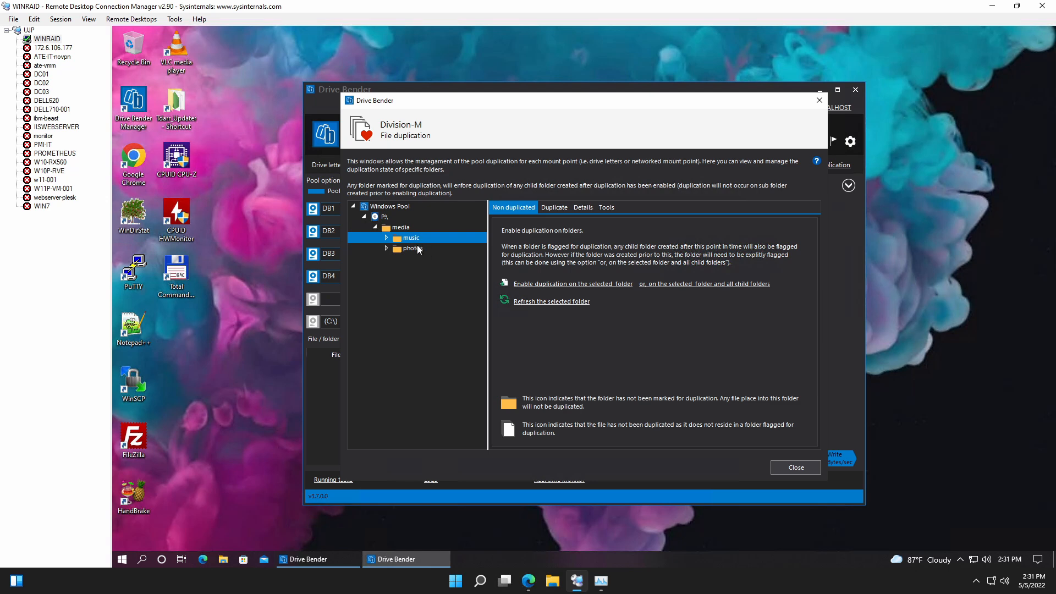
pyautogui.click(416, 226)
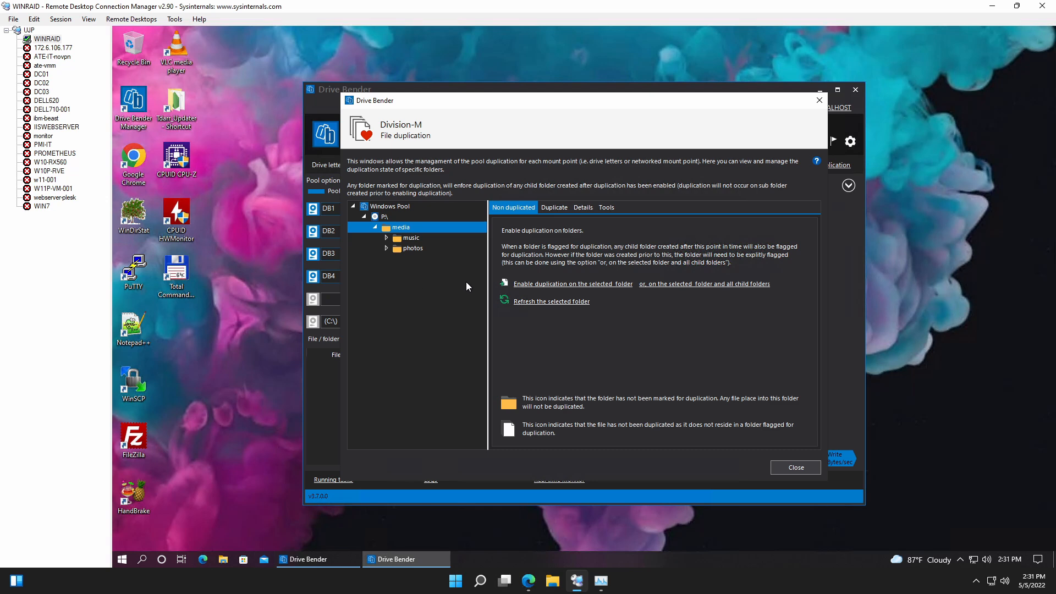
# Enable duplication on the music folder and all its child folders.
pyautogui.click(418, 237)
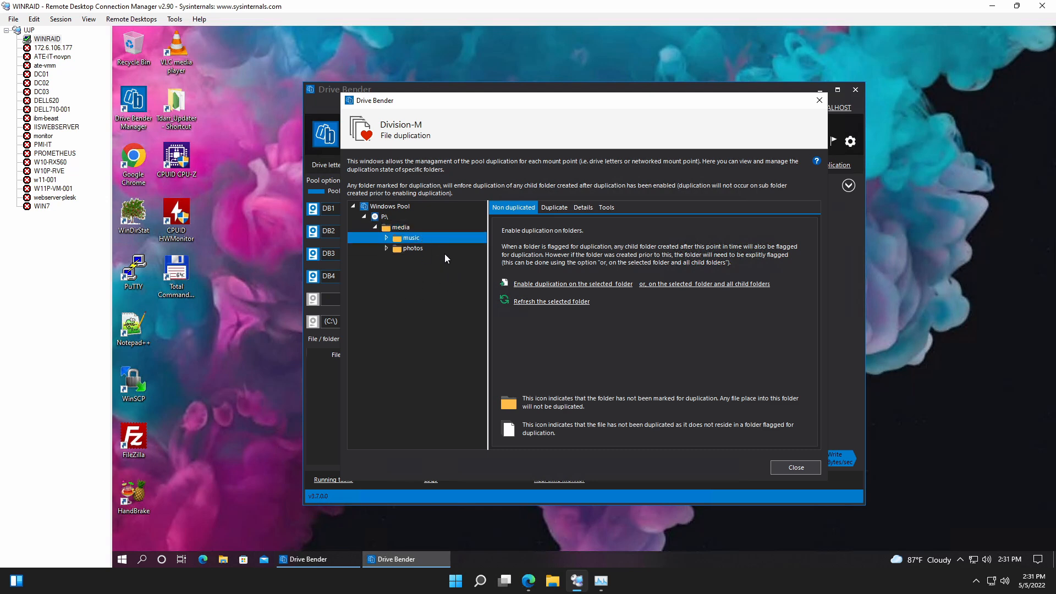
pyautogui.click(693, 286)
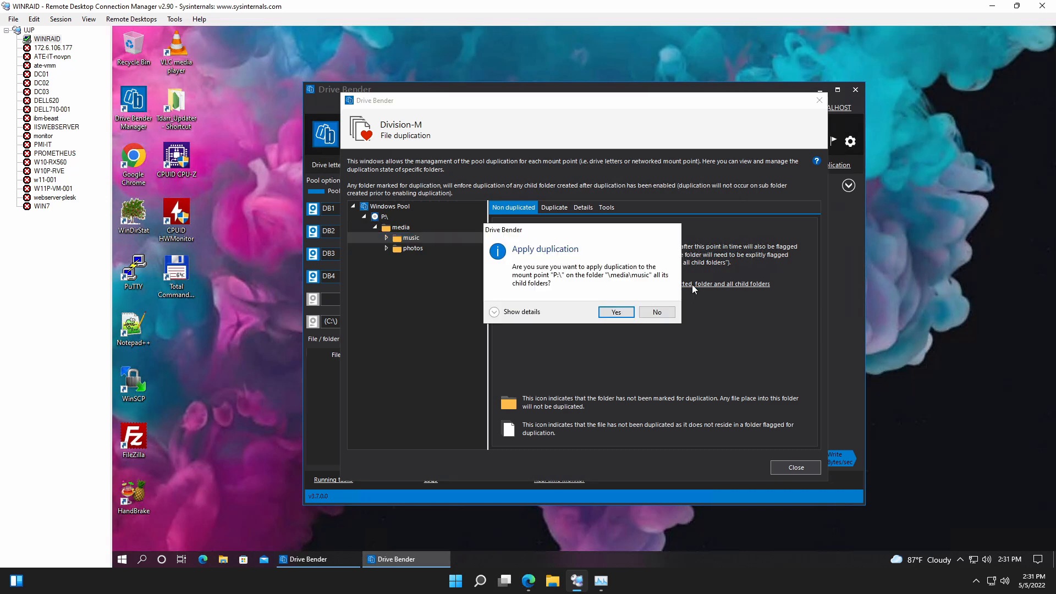
pyautogui.click(616, 312)
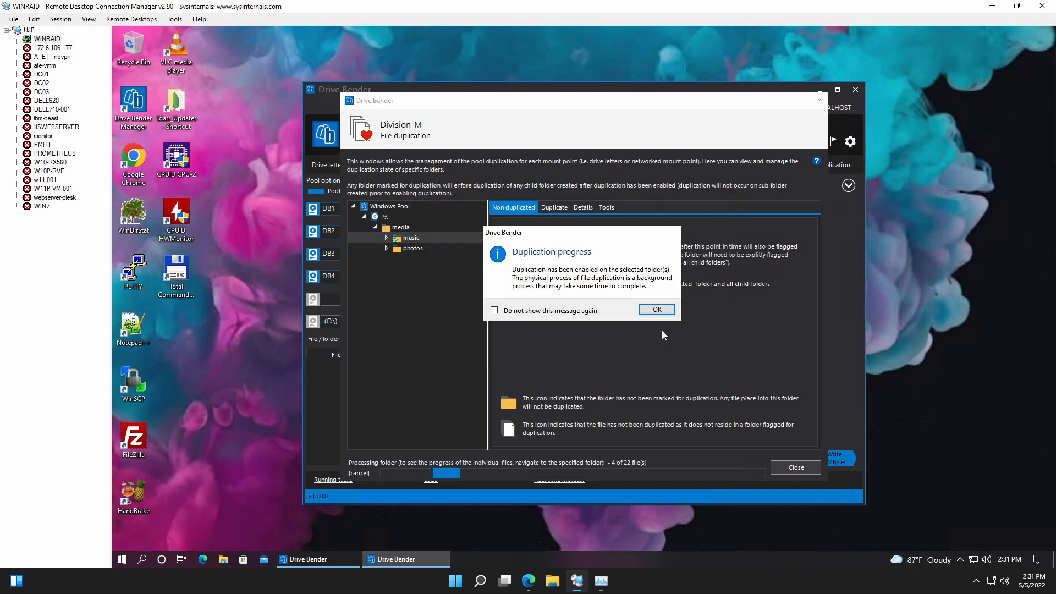
pyautogui.click(660, 310)
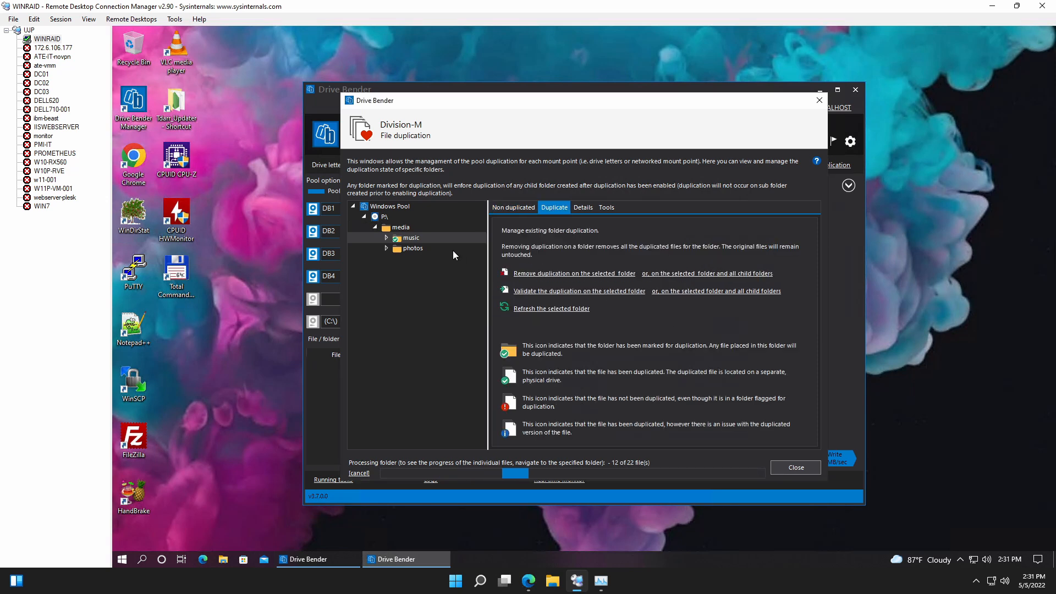
# Enable duplication on the photos folder and all its child folders, and close the file duplication window.
pyautogui.click(412, 248)
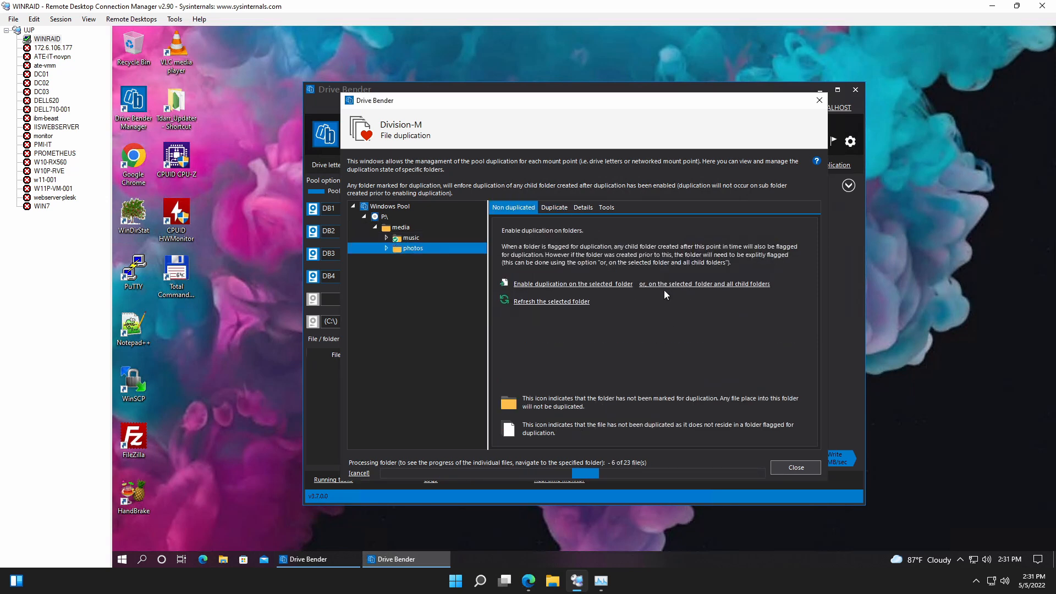
pyautogui.click(694, 284)
pyautogui.click(618, 314)
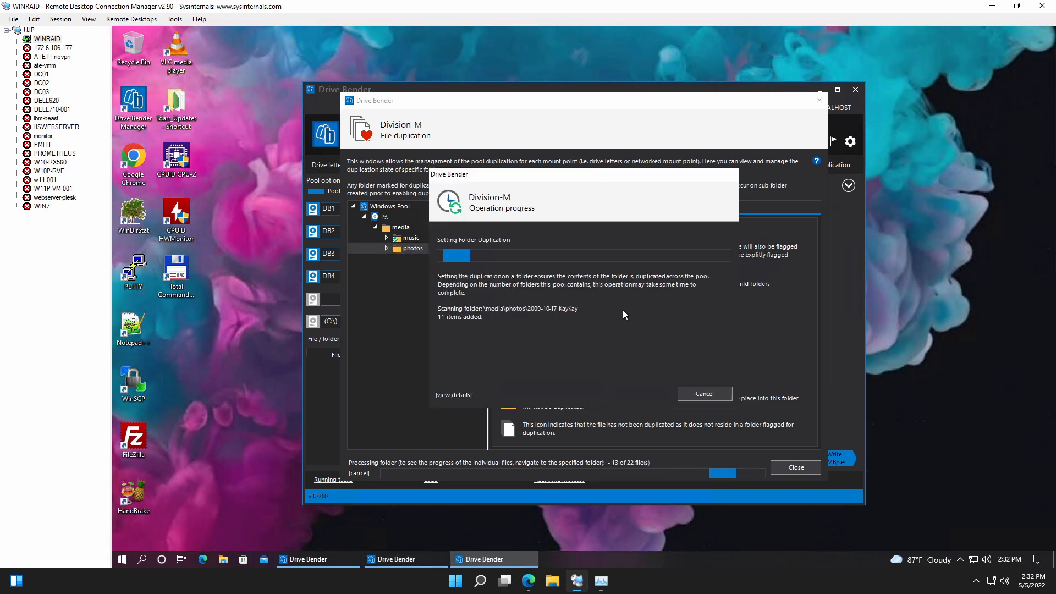
pyautogui.click(660, 309)
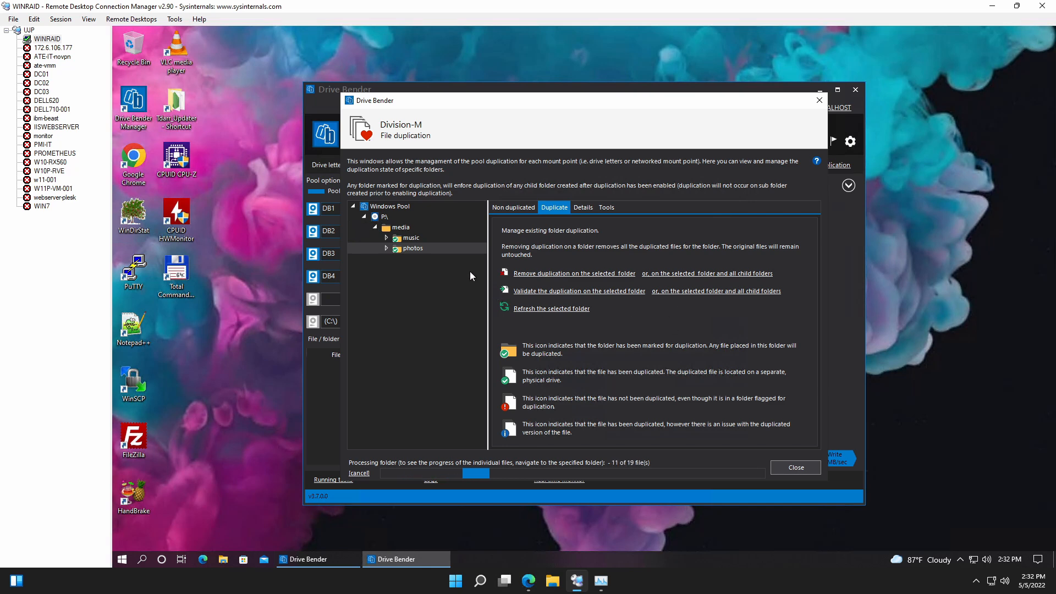
pyautogui.click(811, 468)
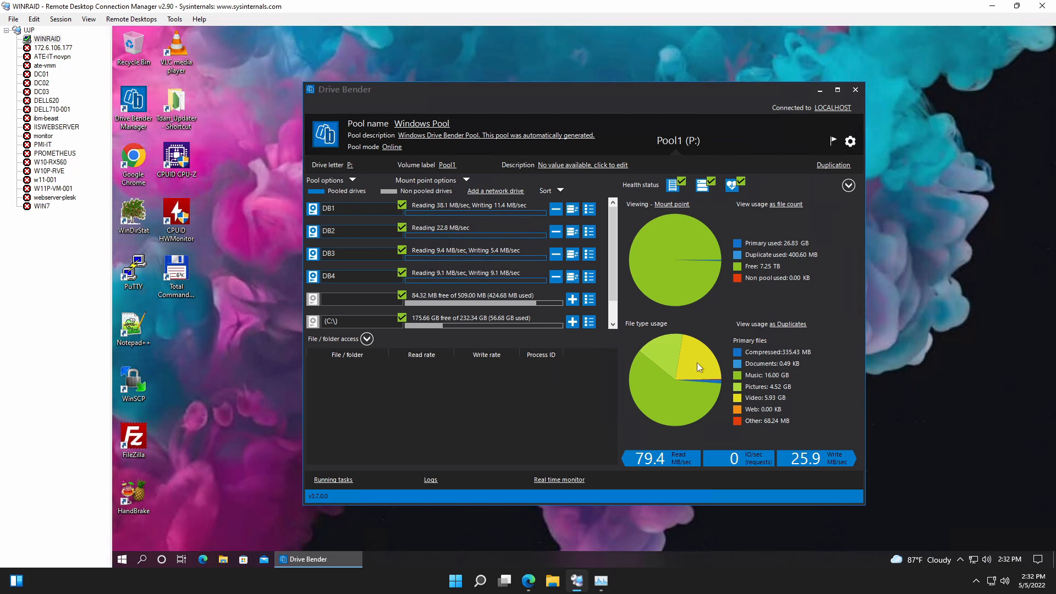
# Collapse the file/folder access section to view the complete drive list, and expand it again.
pyautogui.click(366, 339)
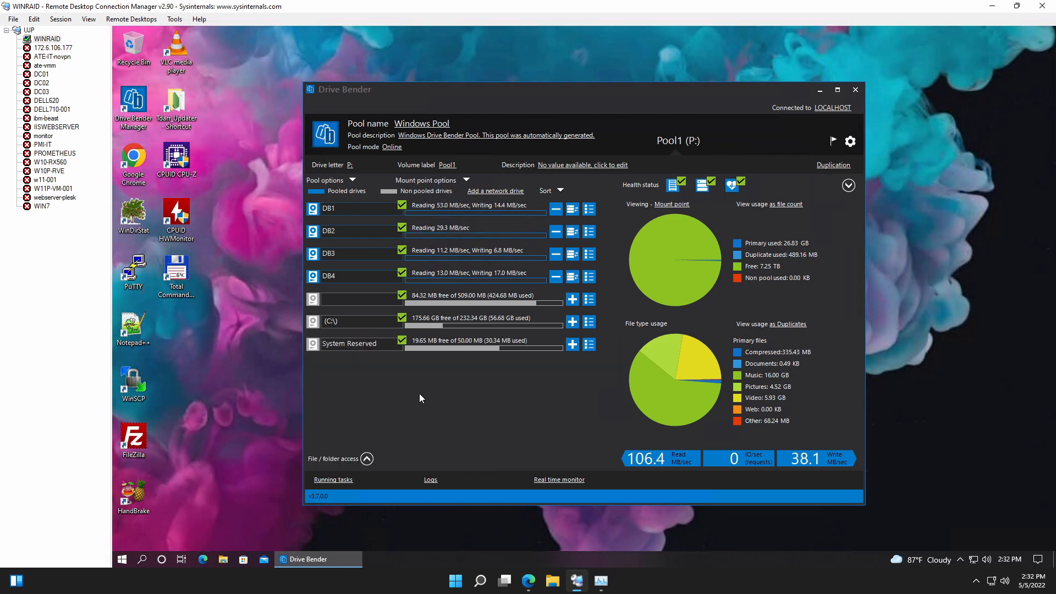
pyautogui.click(367, 459)
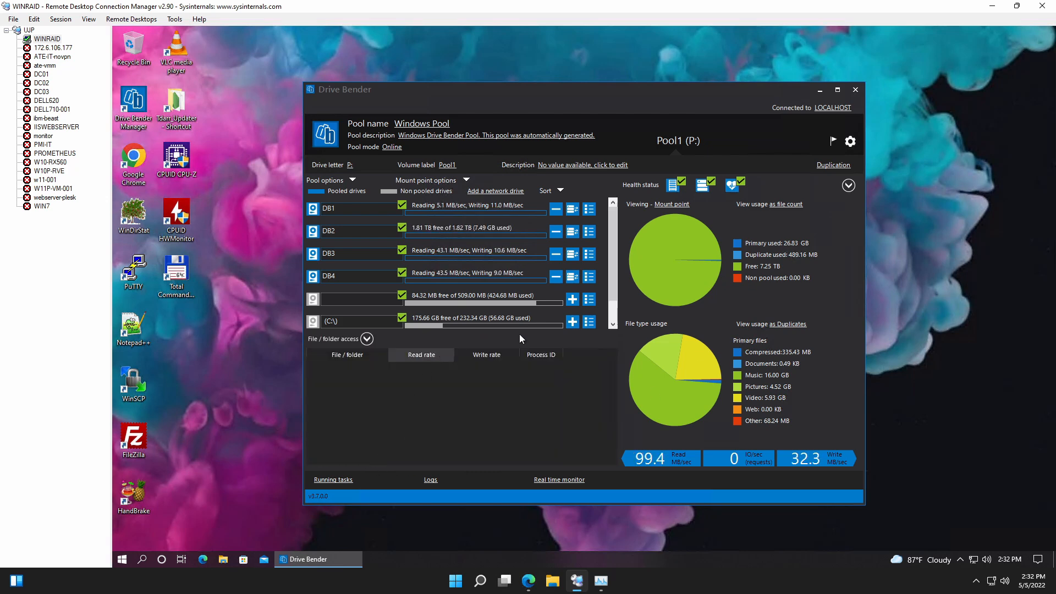